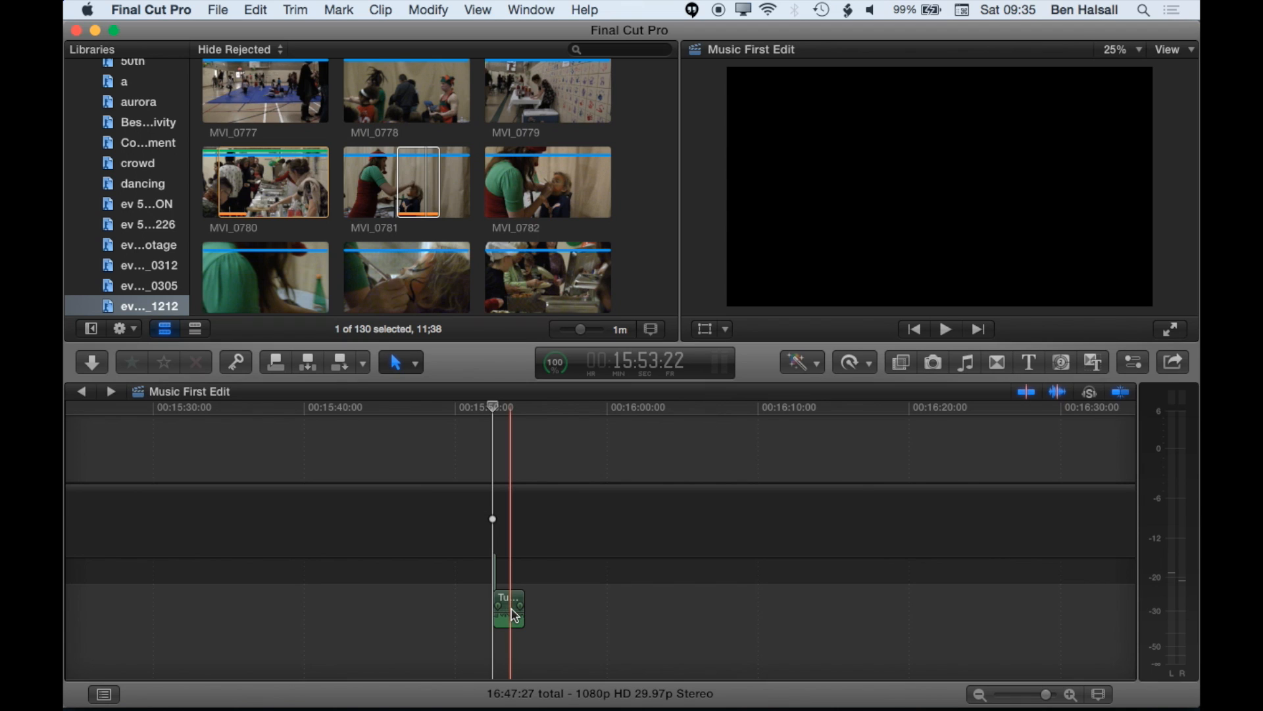
- Copy the short audio clip and paste it repeatedly end to end, making a row of seven clips
key("space")
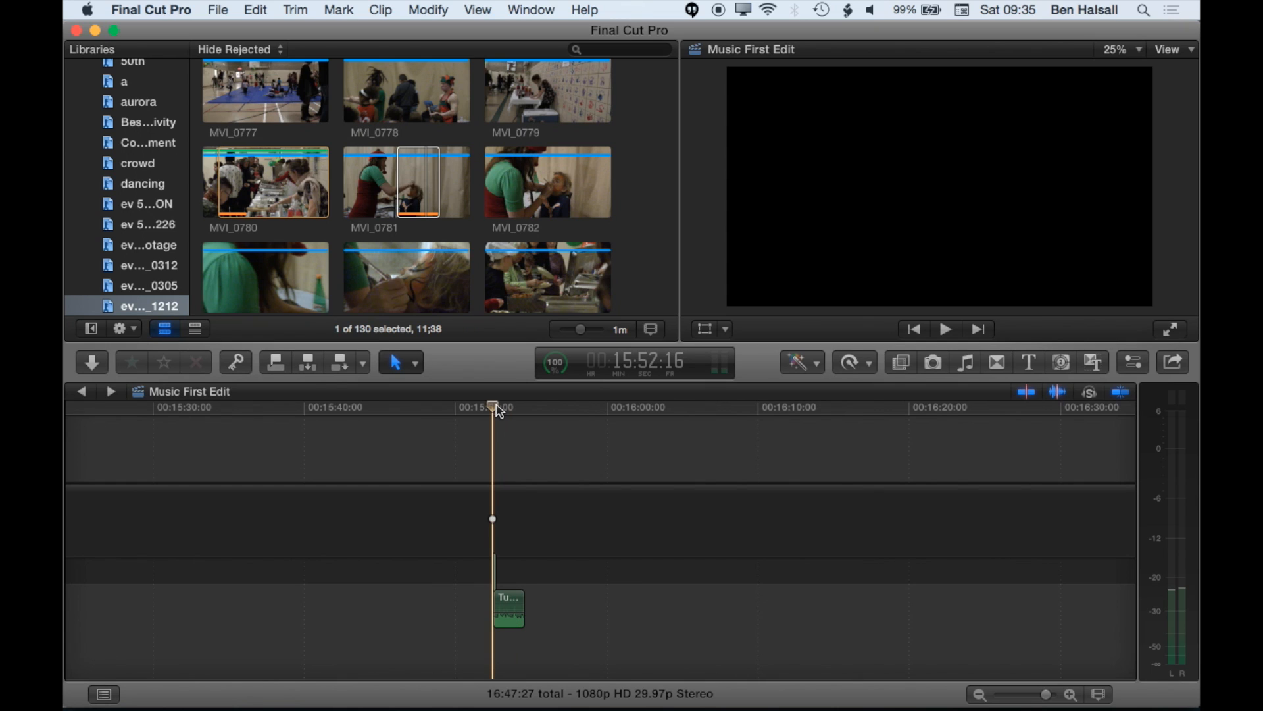
left_click(510, 602)
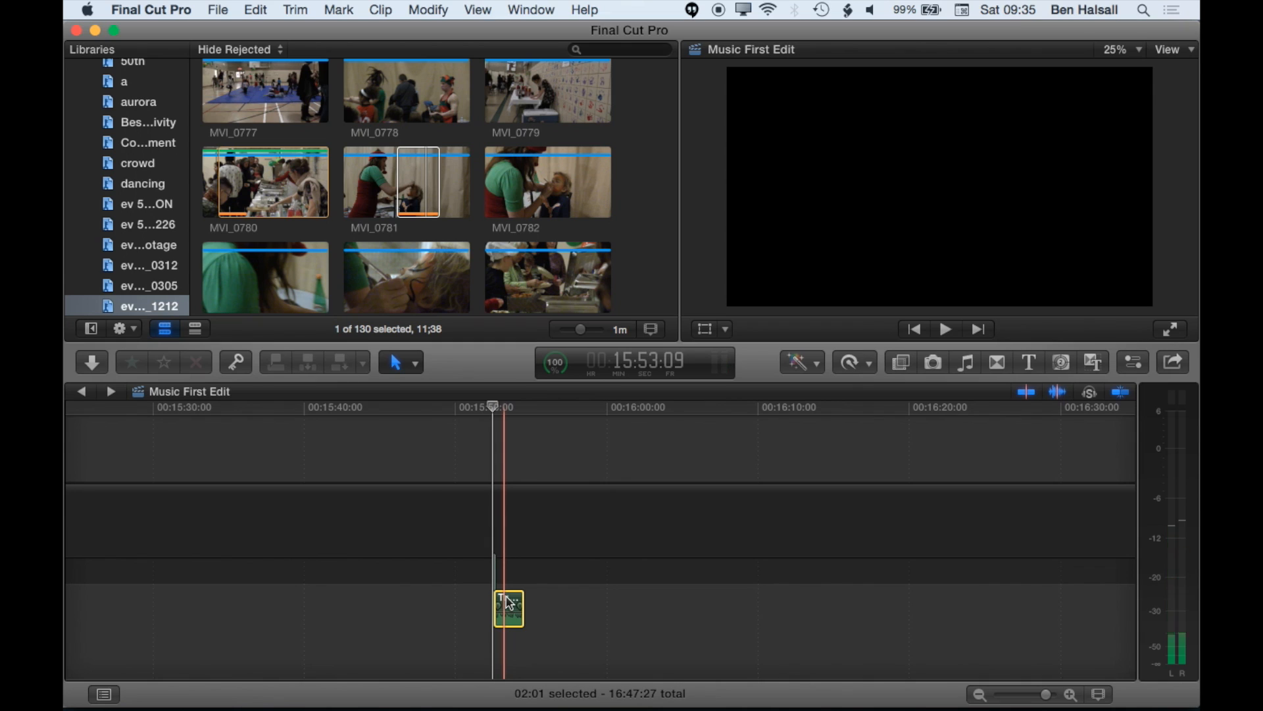
left_click(524, 404)
key("super+v")
key("super+v")
key("super+v")
key("super+v")
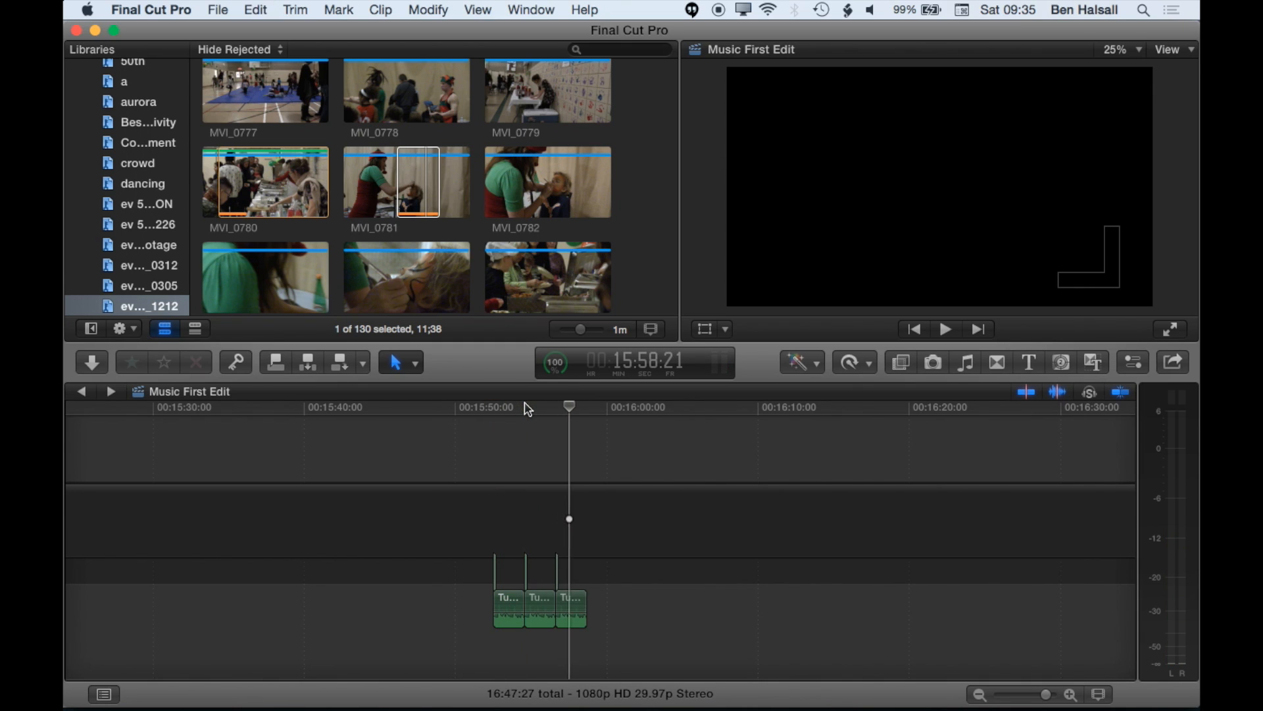
key("super+v")
key("super+v")
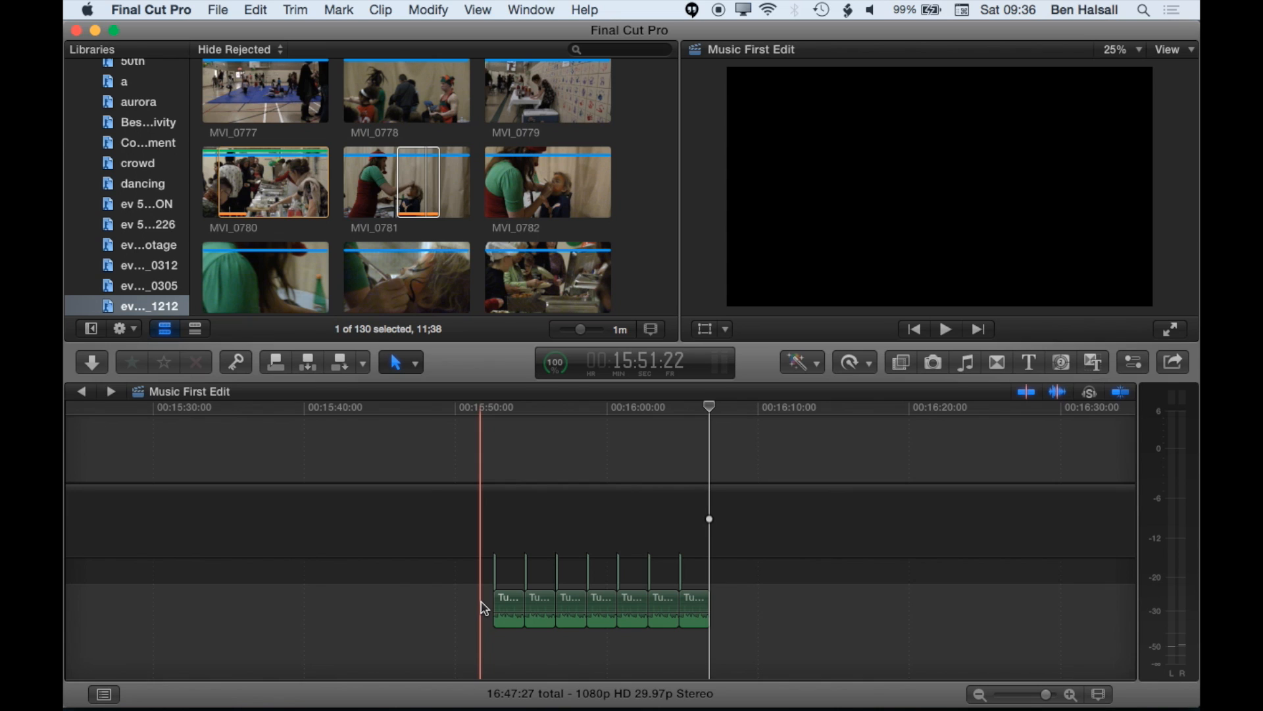
- Play back the row of seven audio clips and combine them into a compound clip named "Looping Audio"
left_click_drag(481, 601, 714, 637)
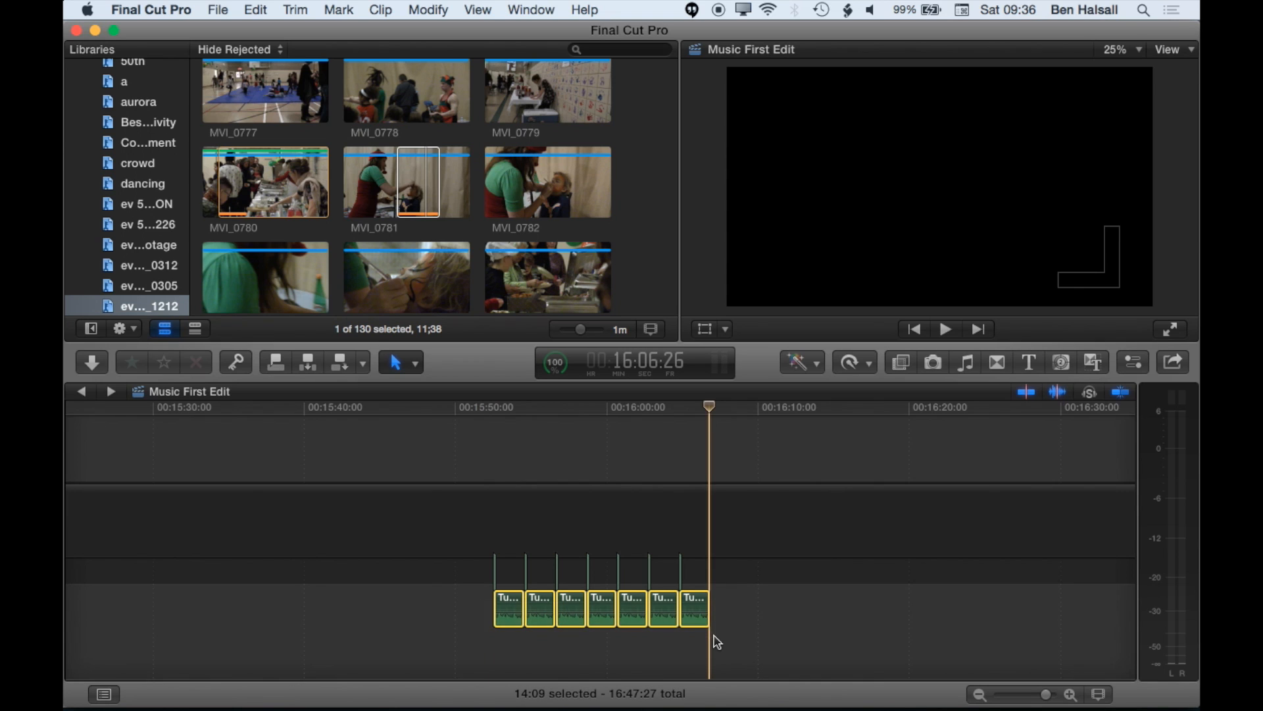
left_click(488, 406)
key("space")
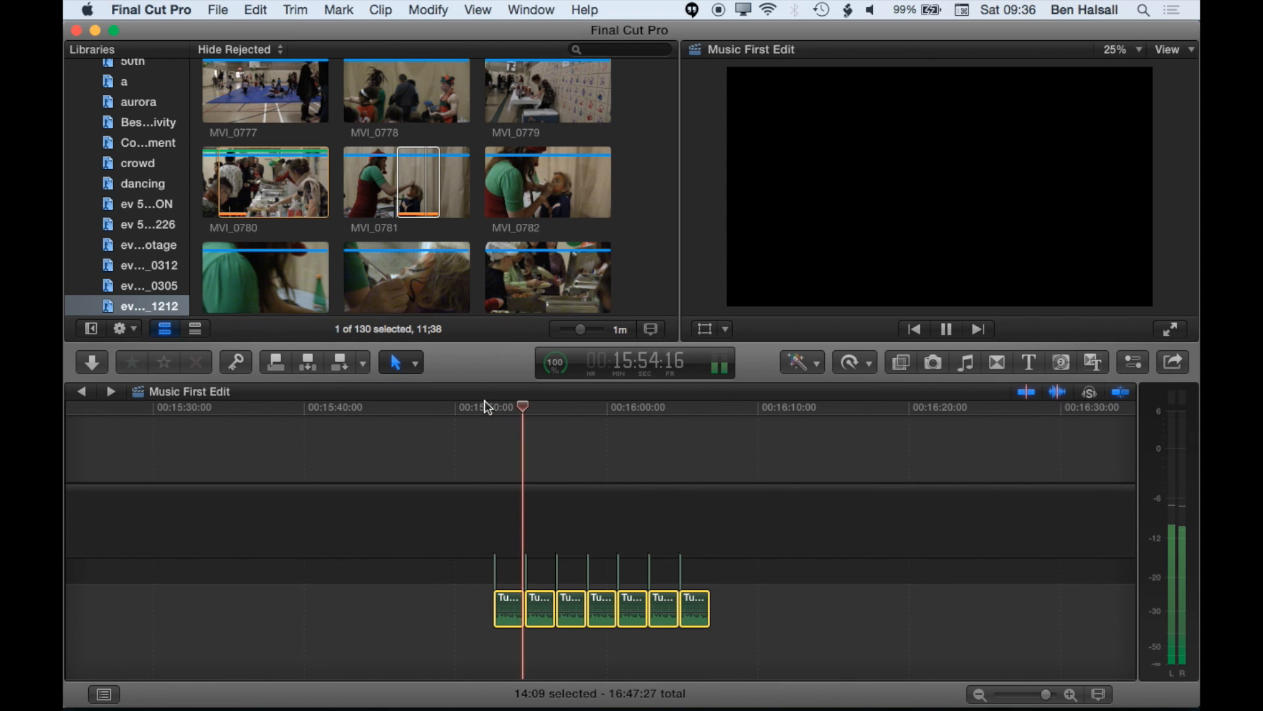
key("space")
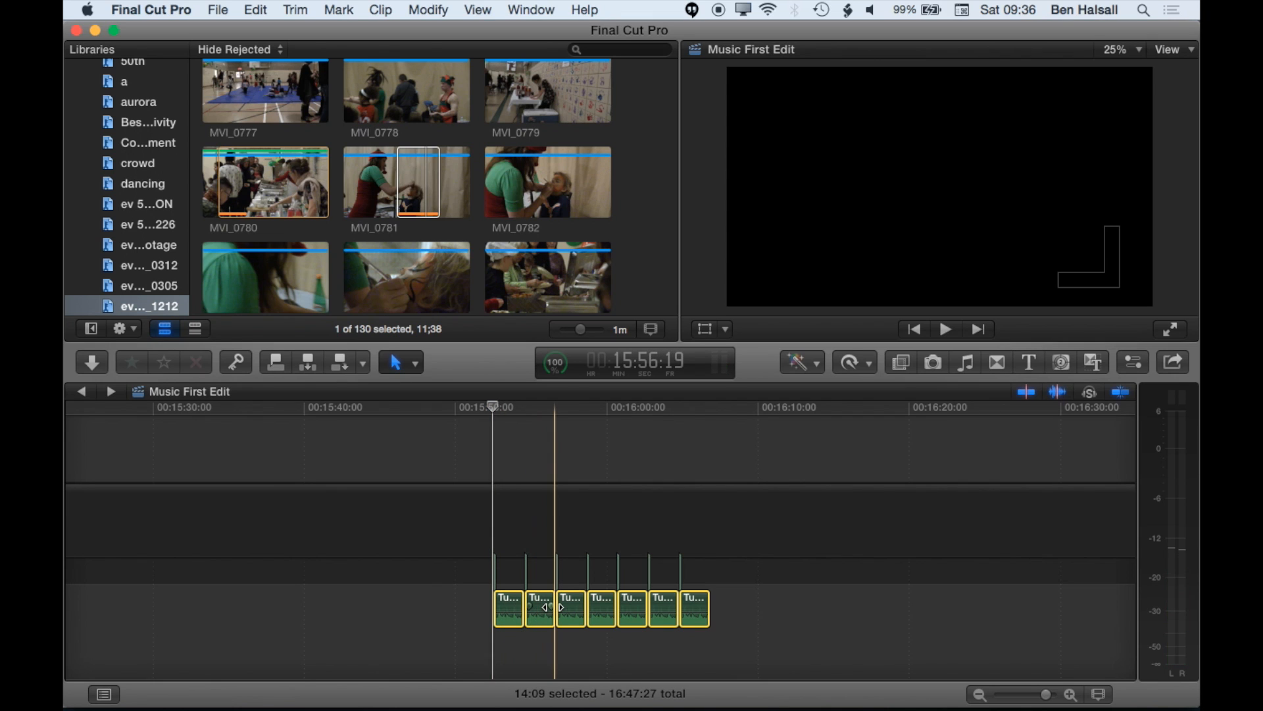
left_click(216, 8)
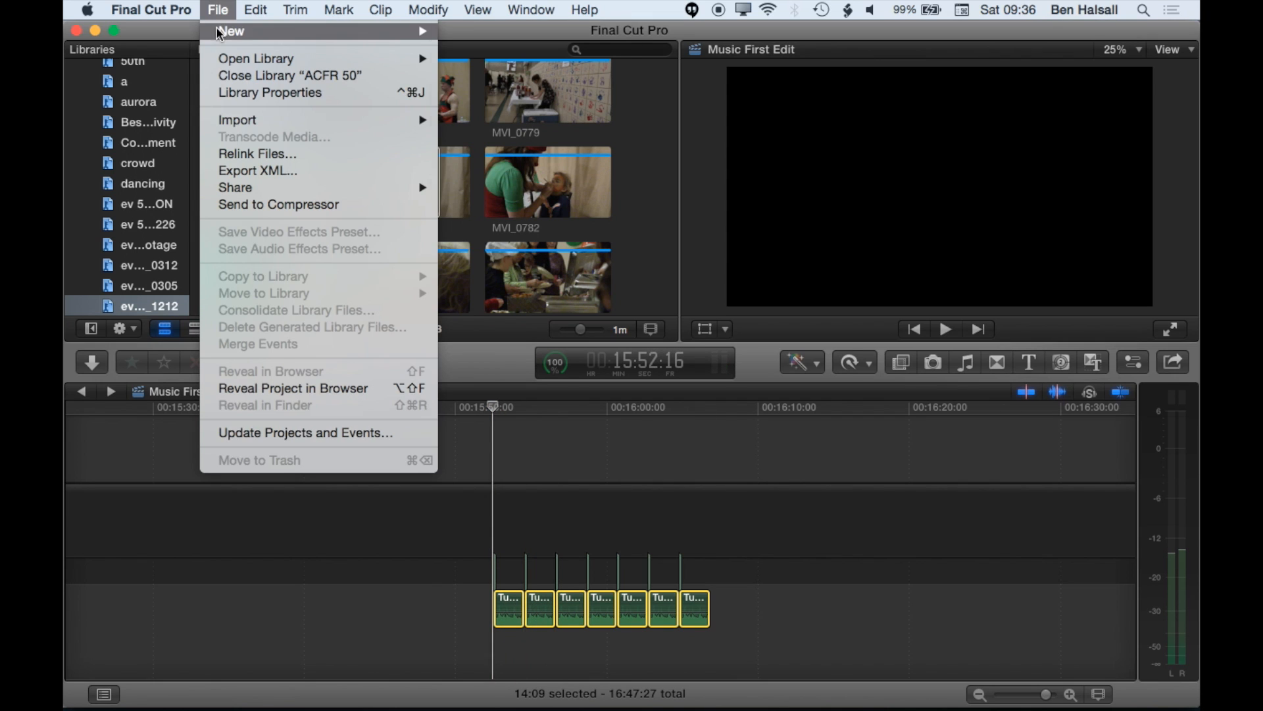
mouse_move(282, 33)
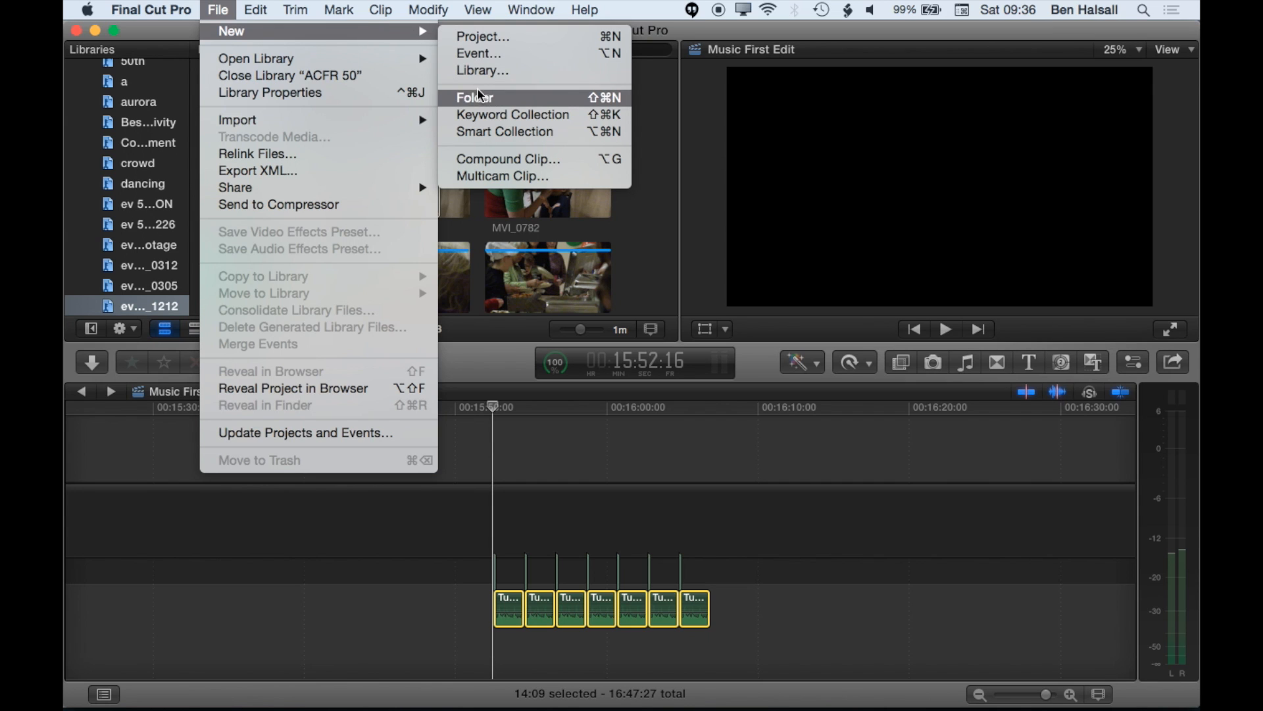
left_click(552, 160)
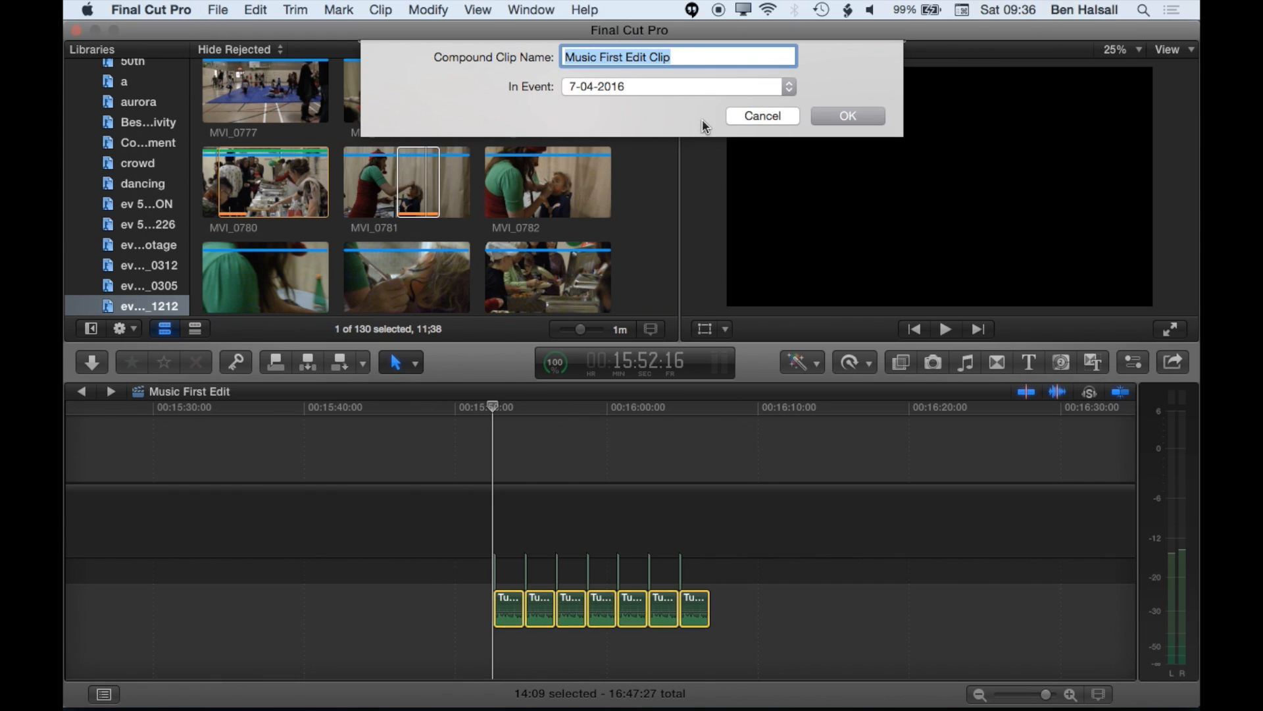
type("Looping Audio")
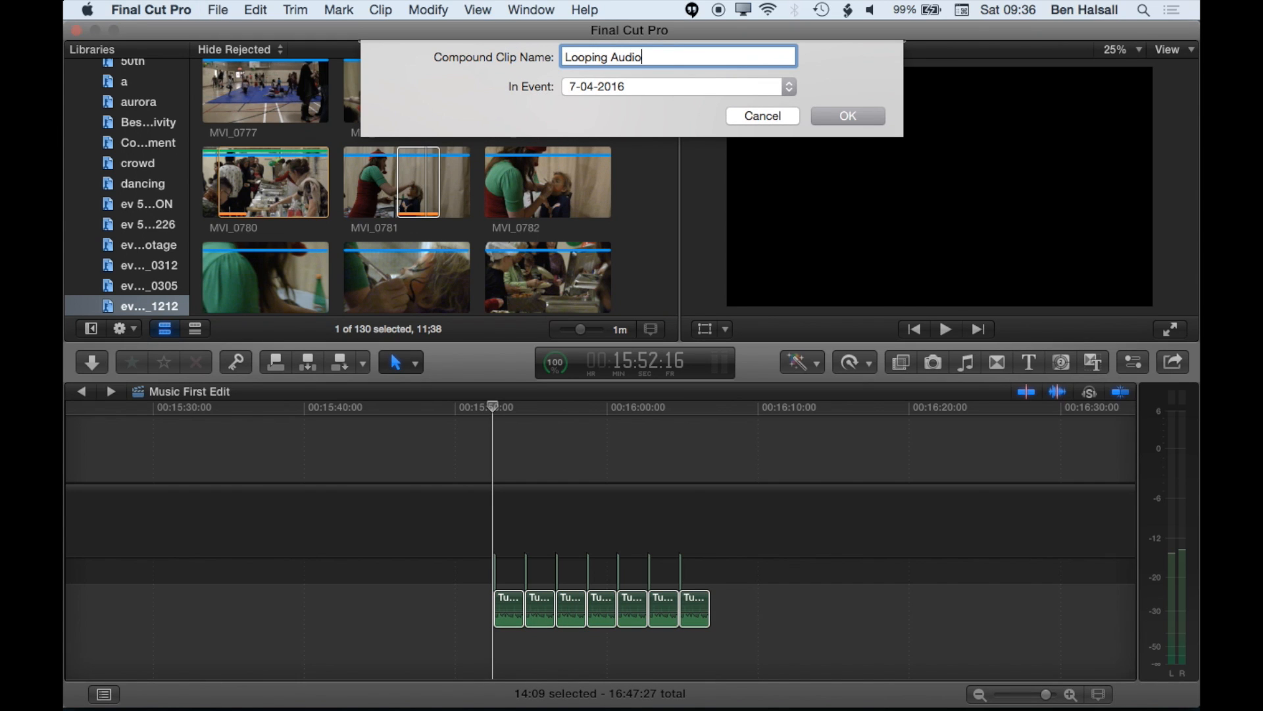
key("Return")
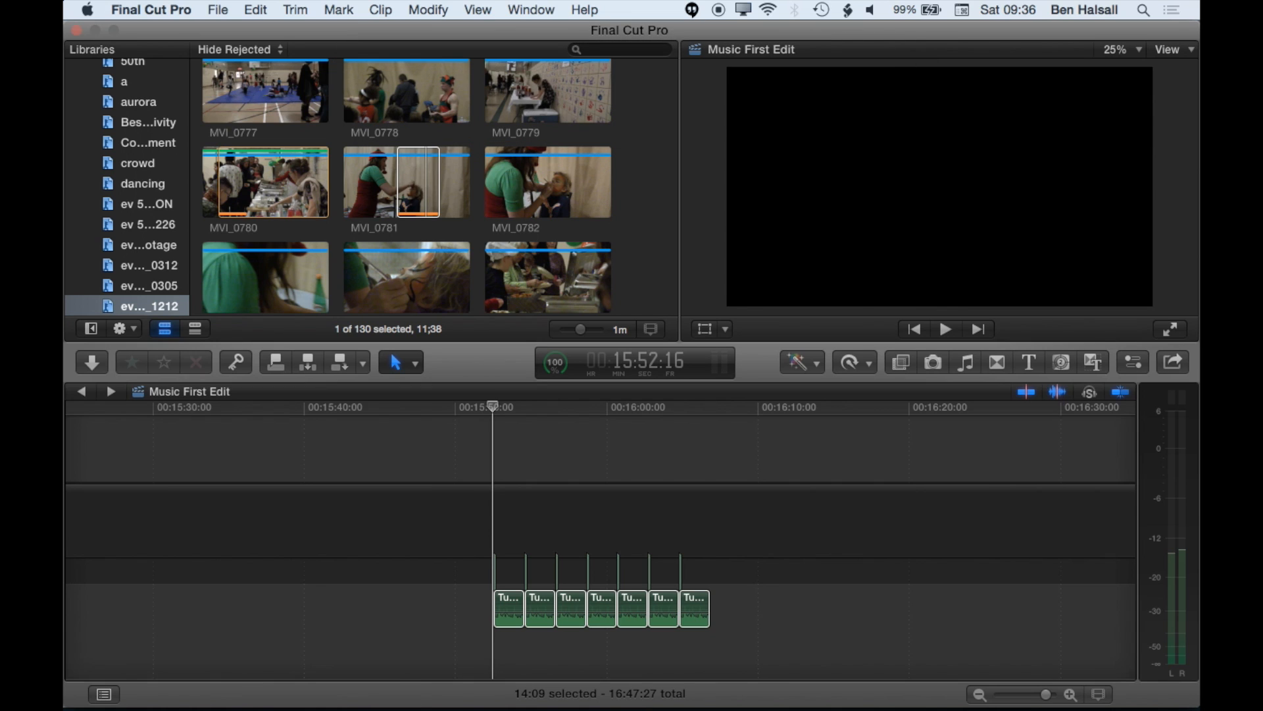
- Try to extend the end of the Looping Audio compound clip in the project timeline
left_click(697, 597)
left_click_drag(697, 597, 737, 609)
mouse_move(656, 611)
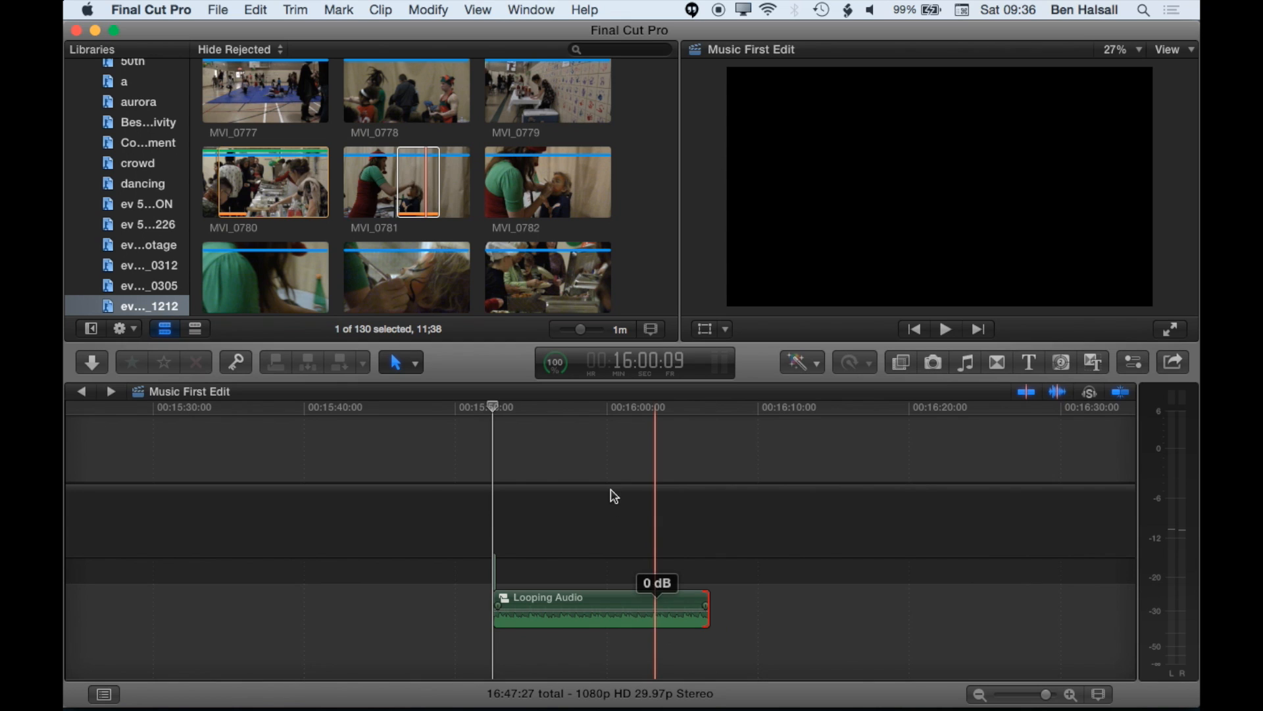
left_click(520, 409)
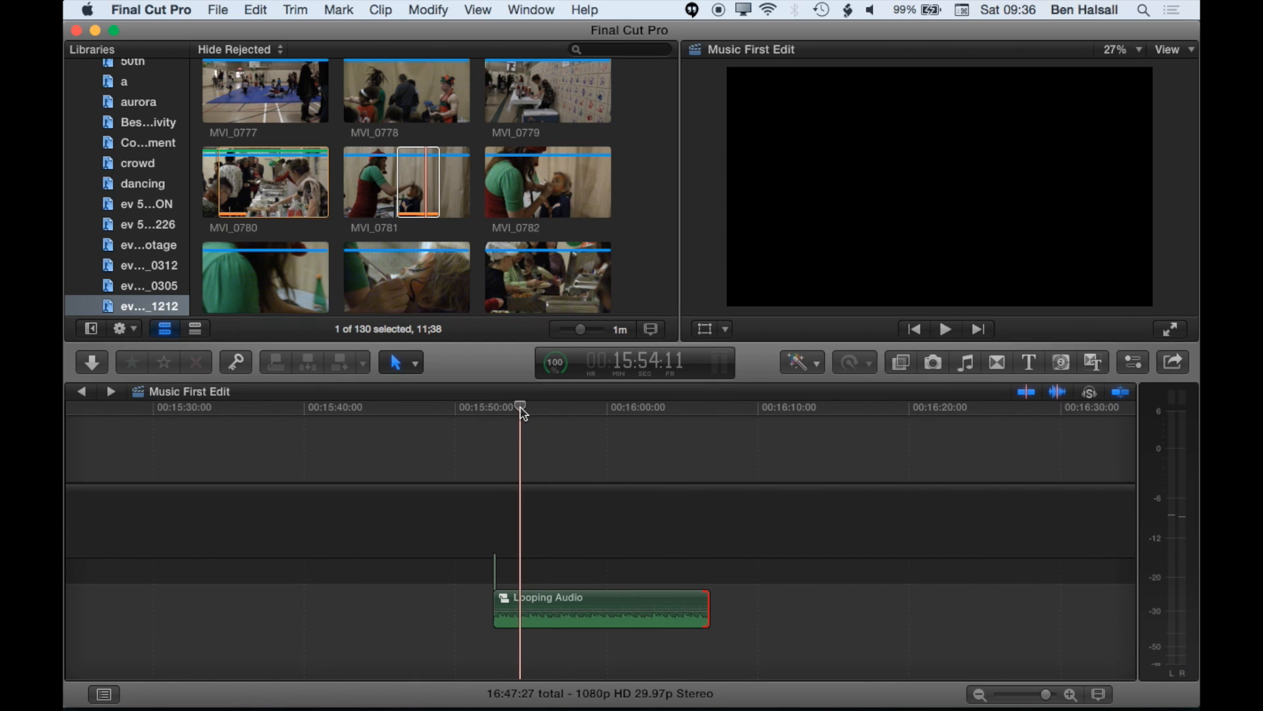
- Open the Looping Audio compound clip, copy all seven clips and paste them three more times after the last one
double_click(564, 605)
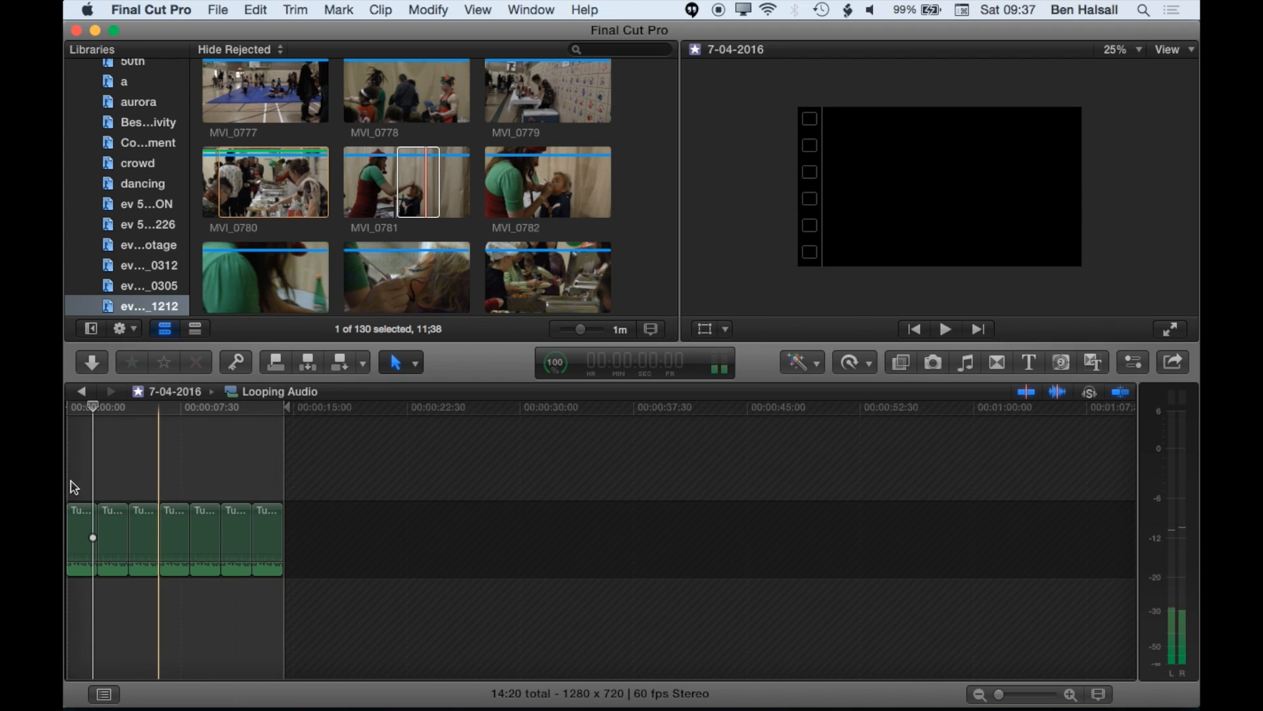
left_click_drag(75, 485, 283, 578)
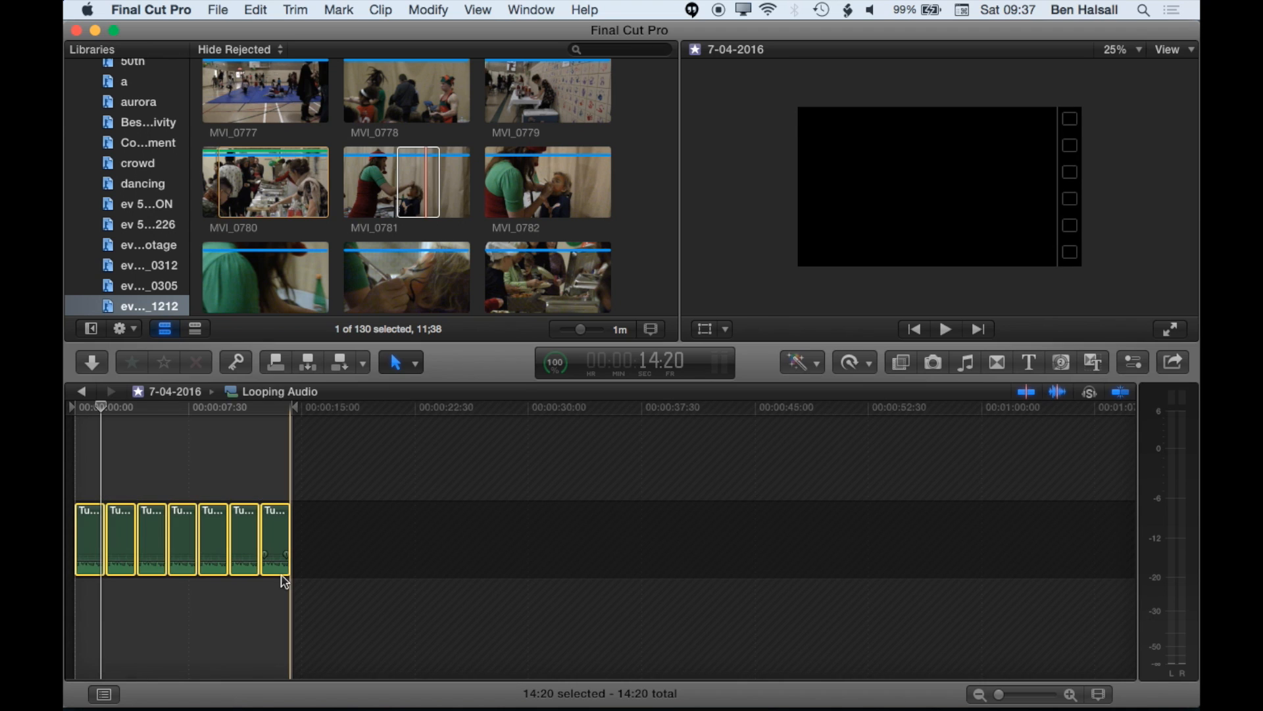
left_click_drag(266, 408, 296, 409)
key("super+v")
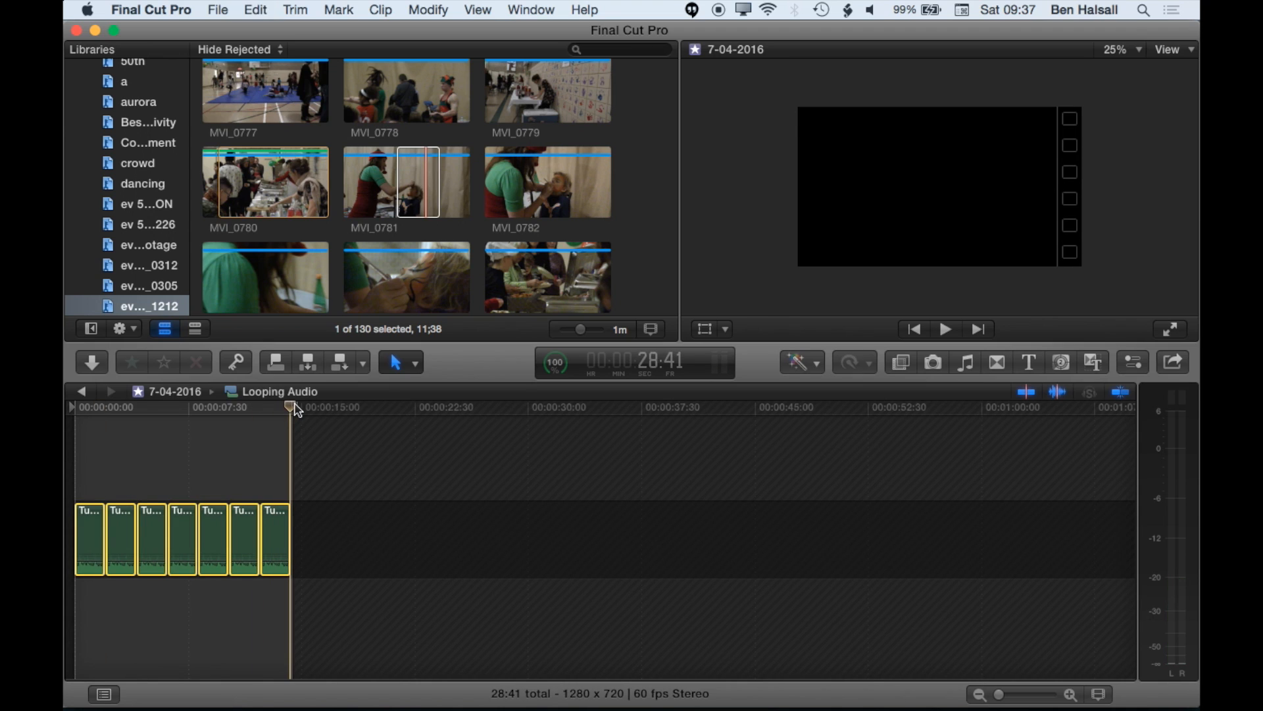
key("super+v")
key("super+v")
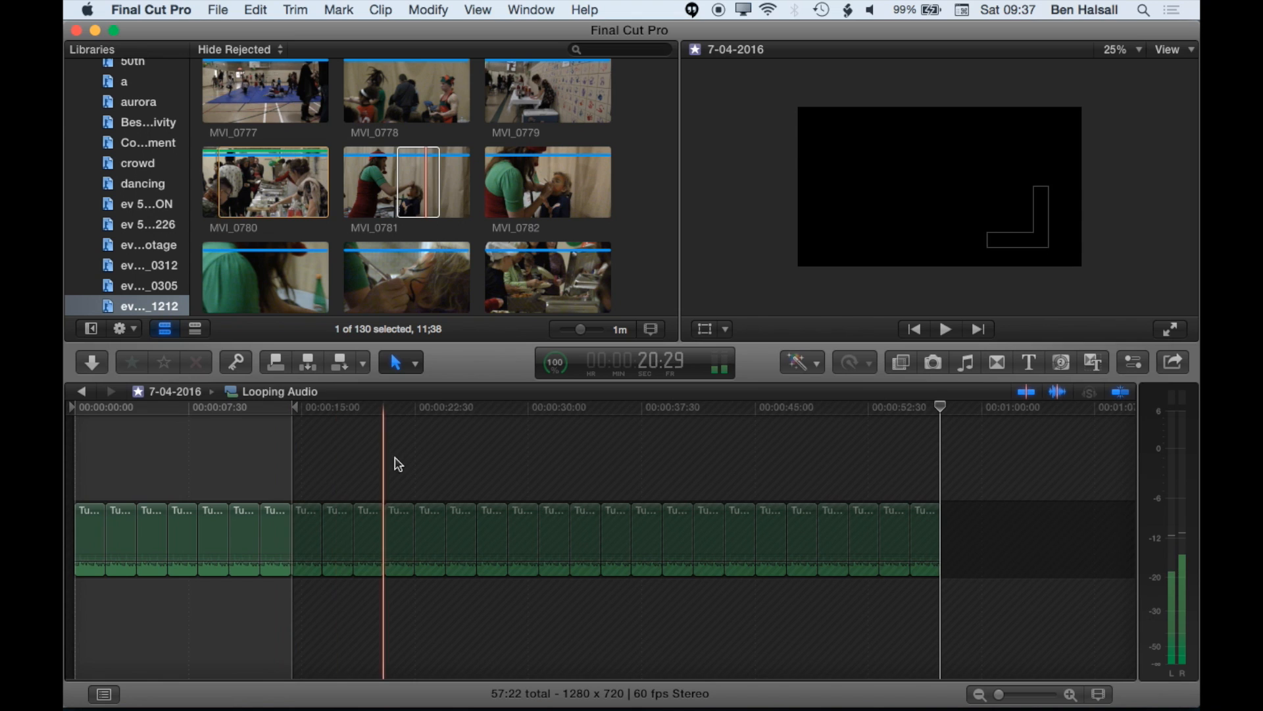
- Return to the Music First Edit project and extend the end of the Looping Audio clip to its full new length
left_click(80, 391)
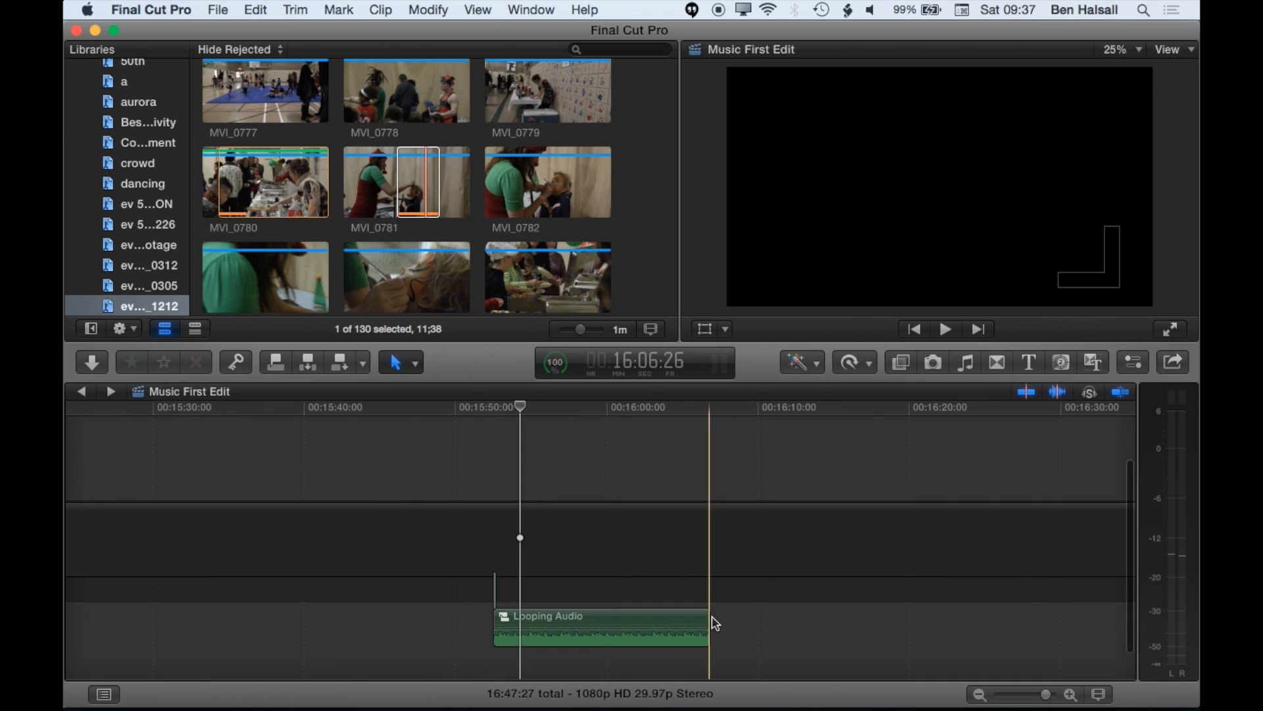
left_click_drag(705, 618, 1117, 623)
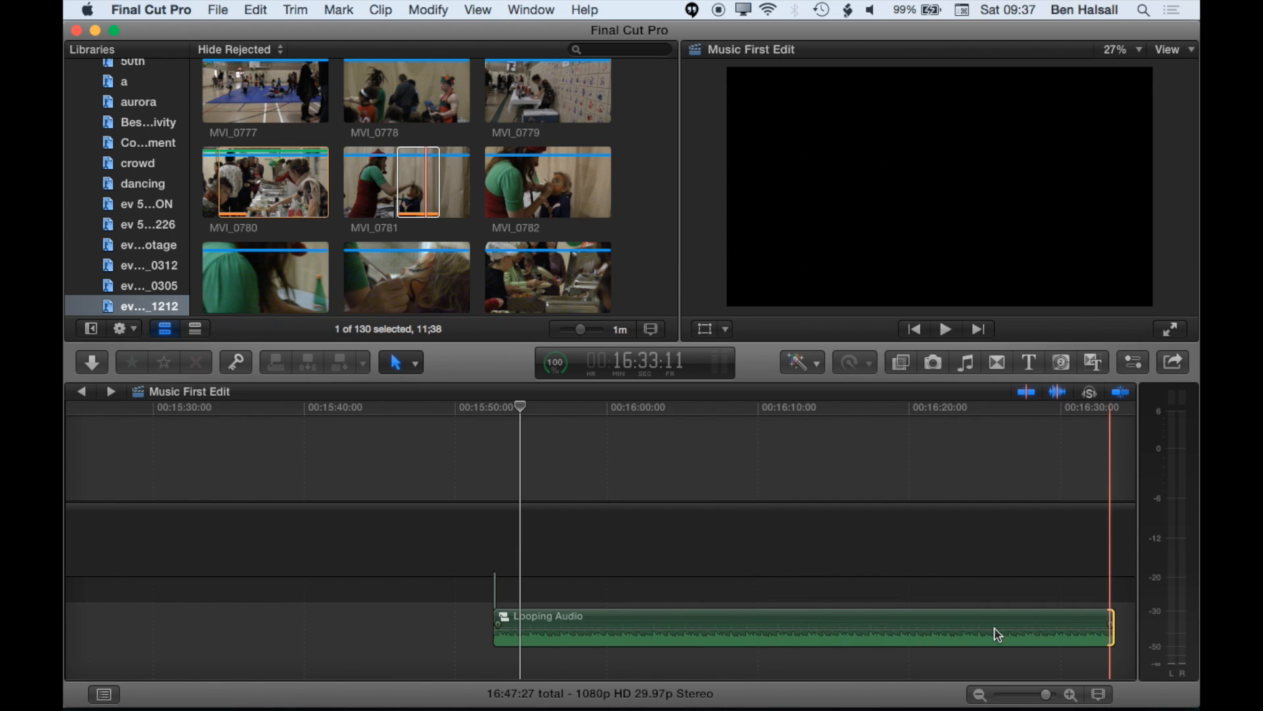
scroll(992, 631, "right", 3)
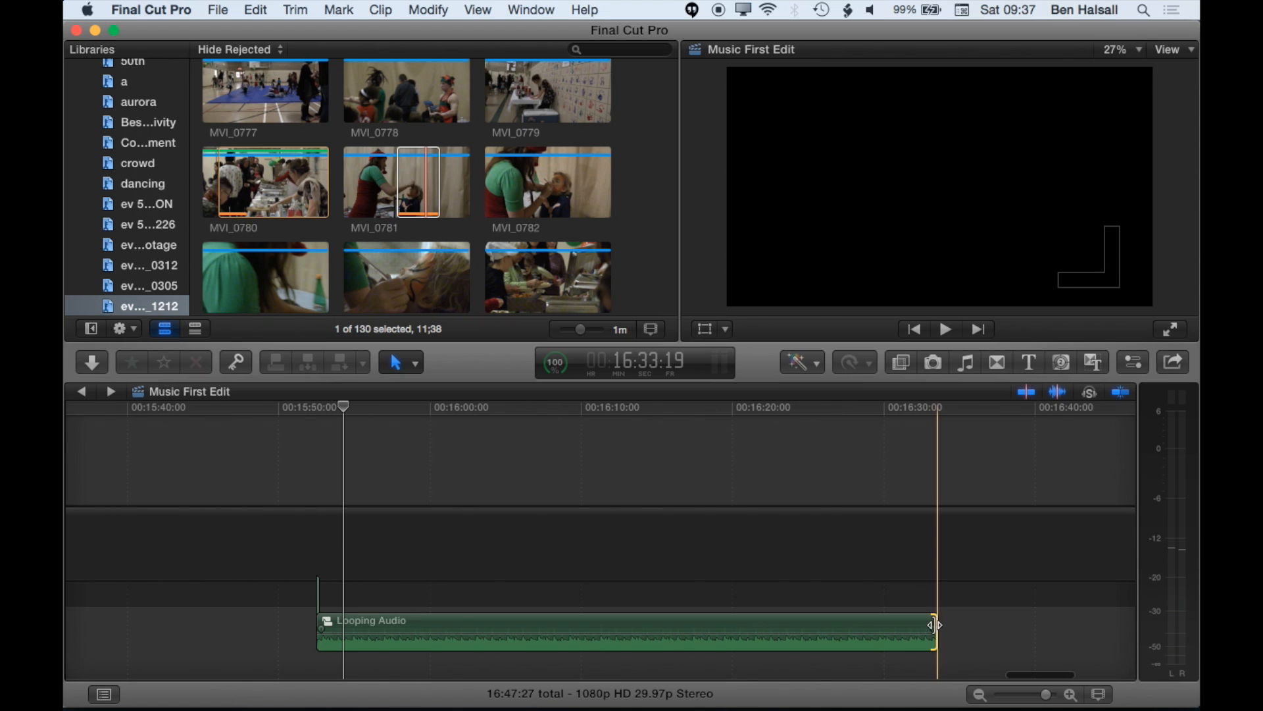
left_click_drag(934, 635, 1023, 626)
- Open the Looping Audio compound clip and add the default transition to all of its audio clips
double_click(240, 633)
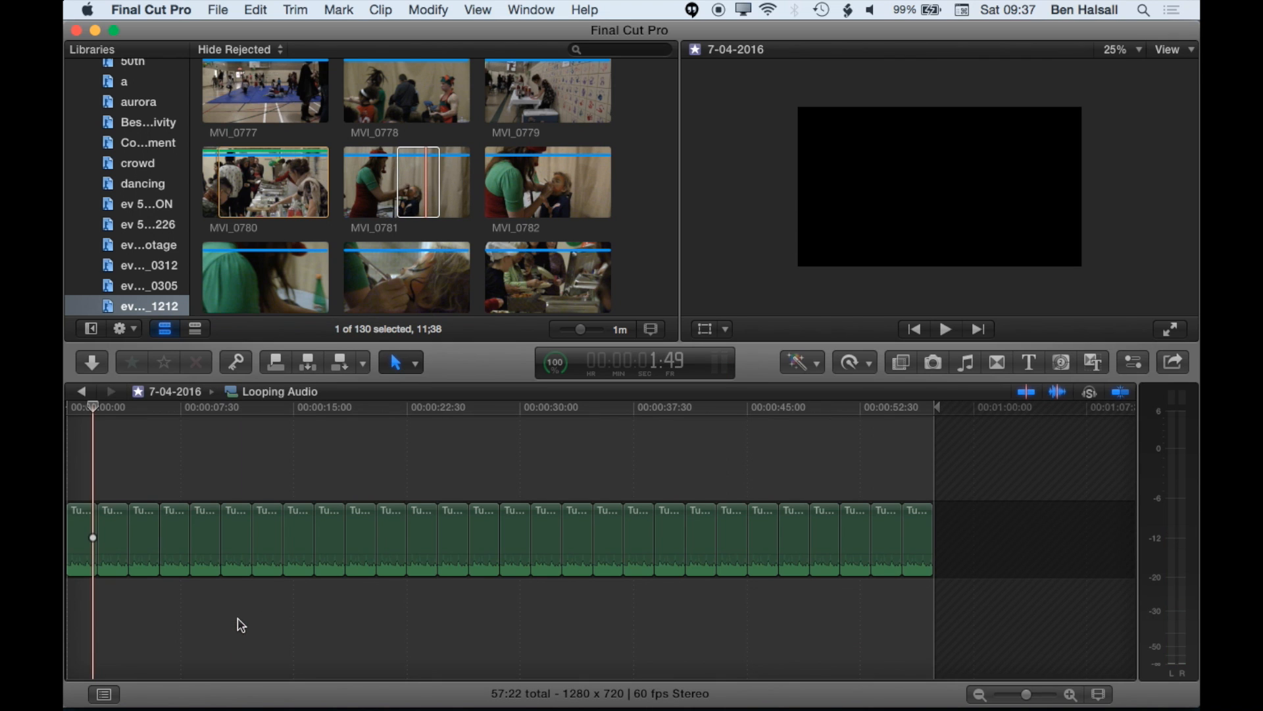
left_click_drag(929, 408, 73, 404)
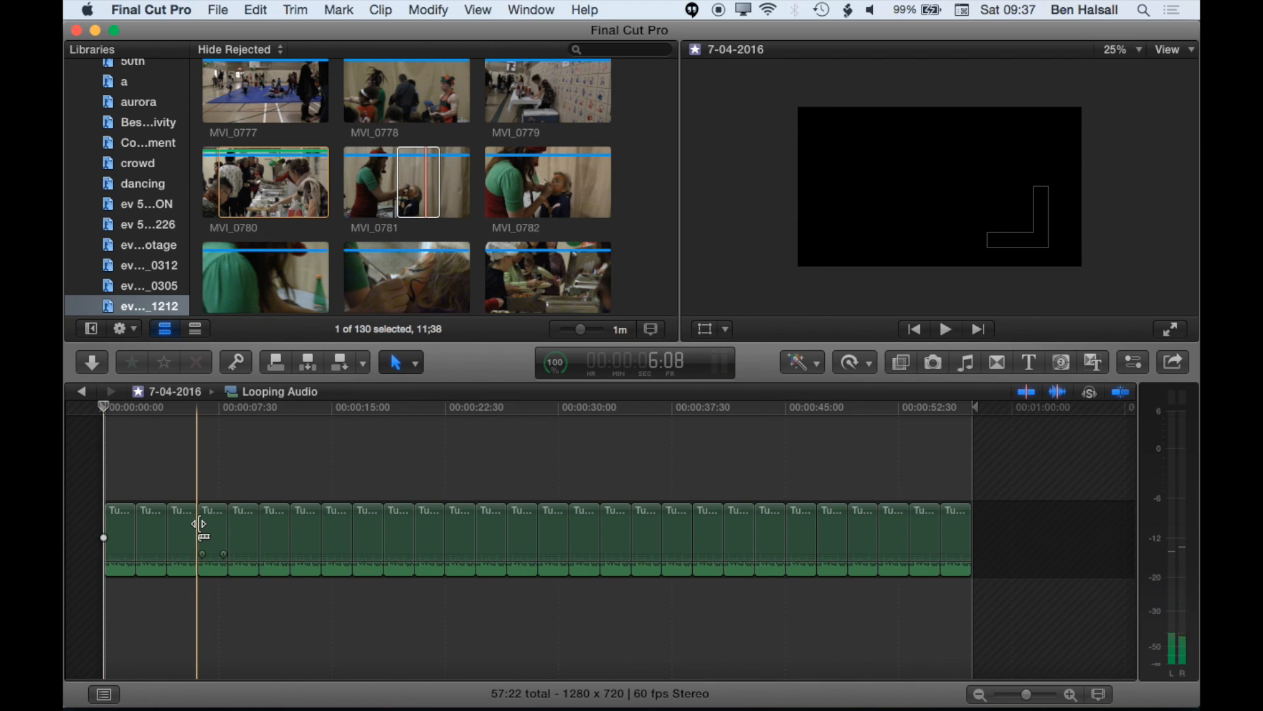
left_click_drag(121, 483, 965, 612)
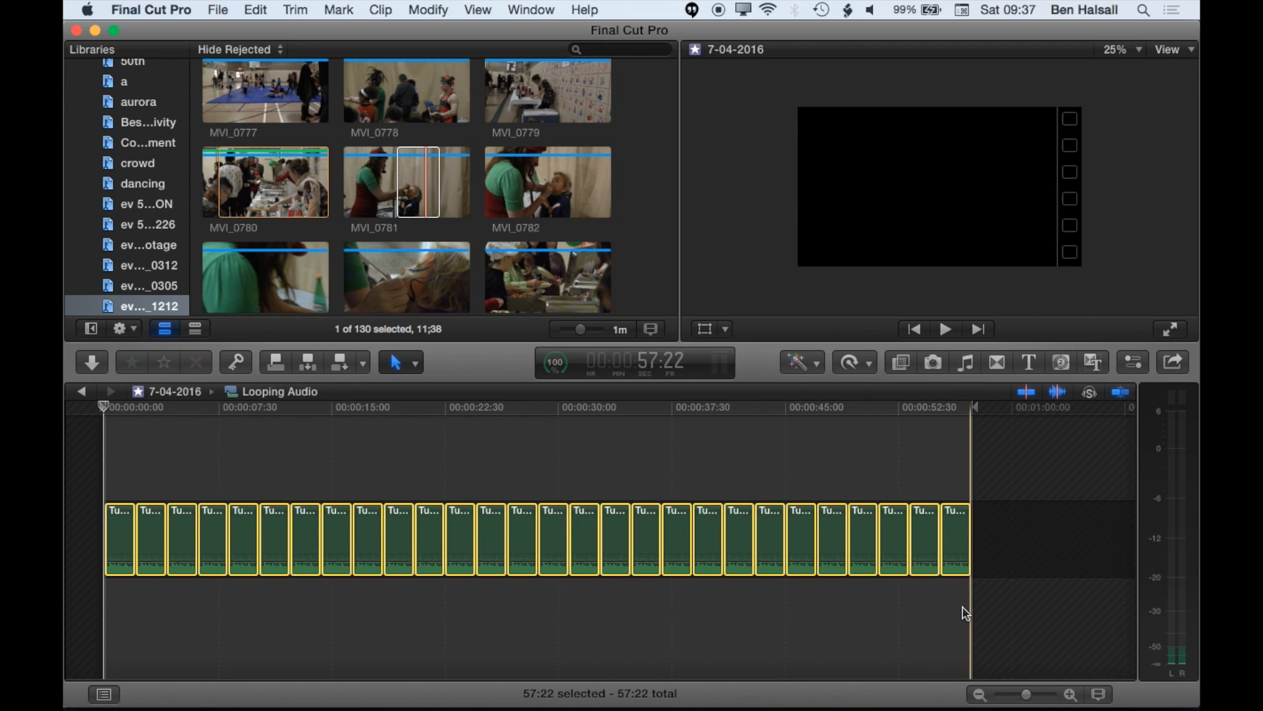
key("super+t")
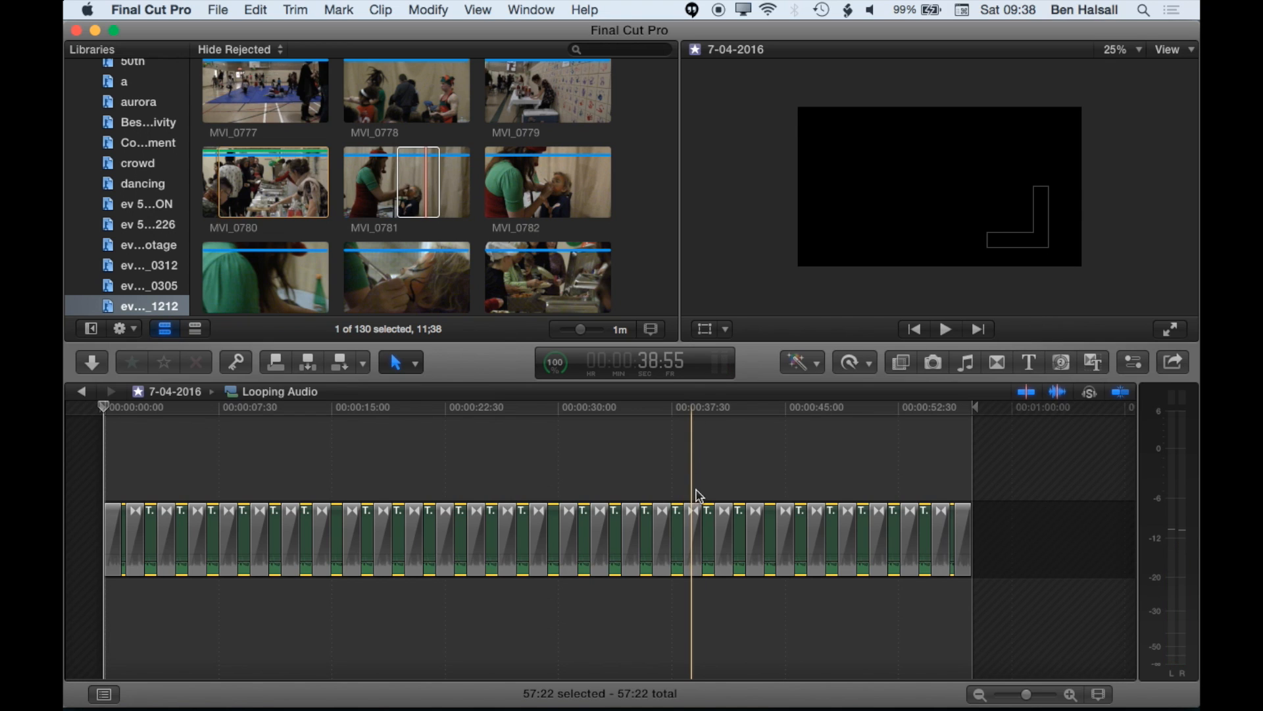
left_click(692, 548)
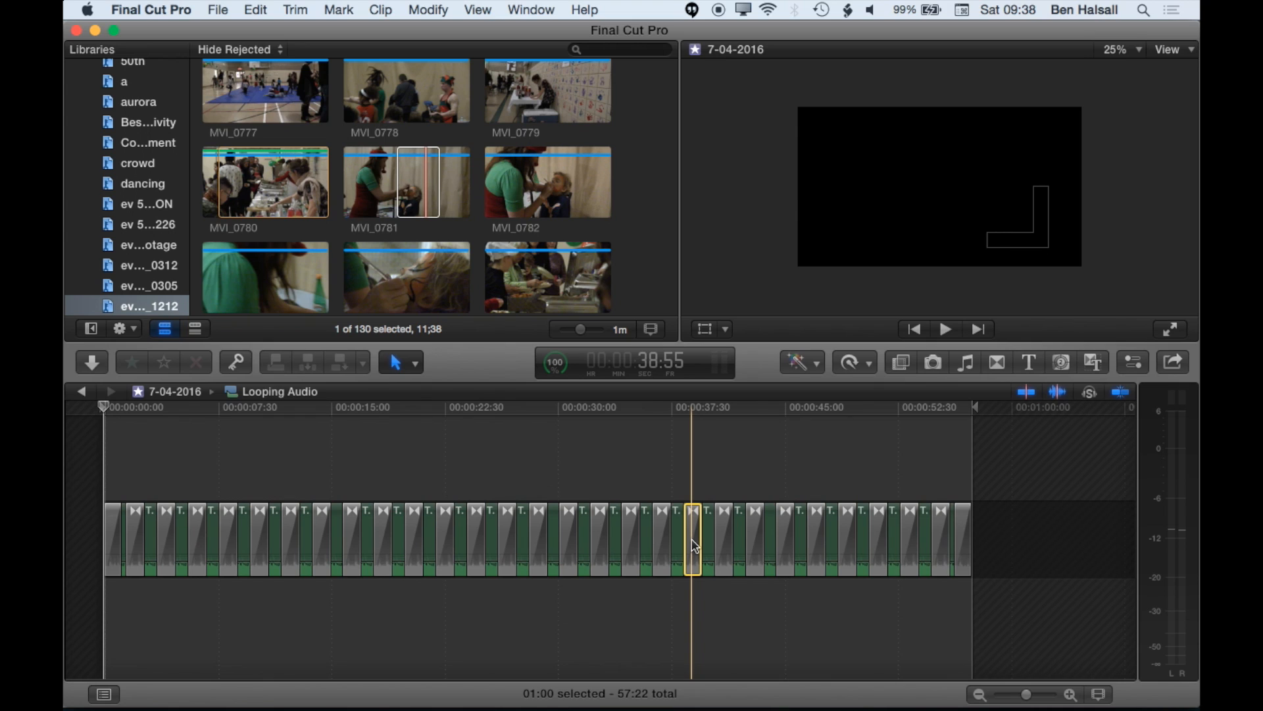
key("ctrl+d")
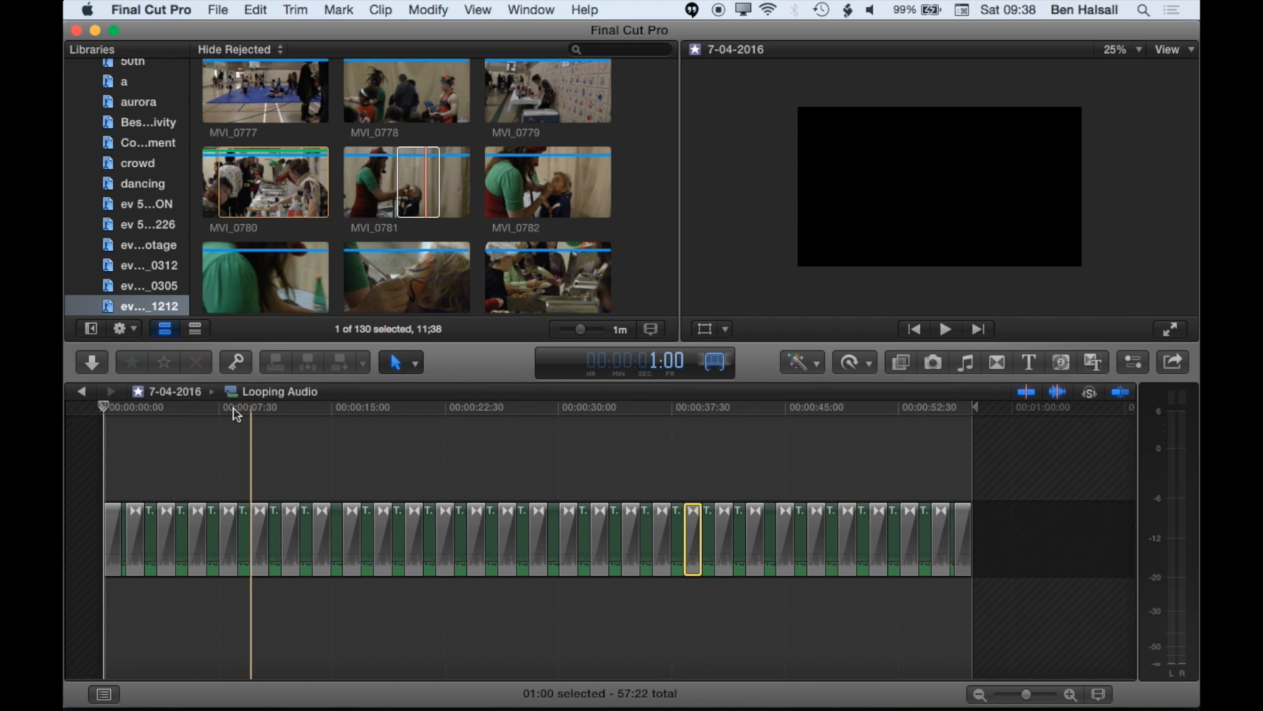
left_click(283, 443)
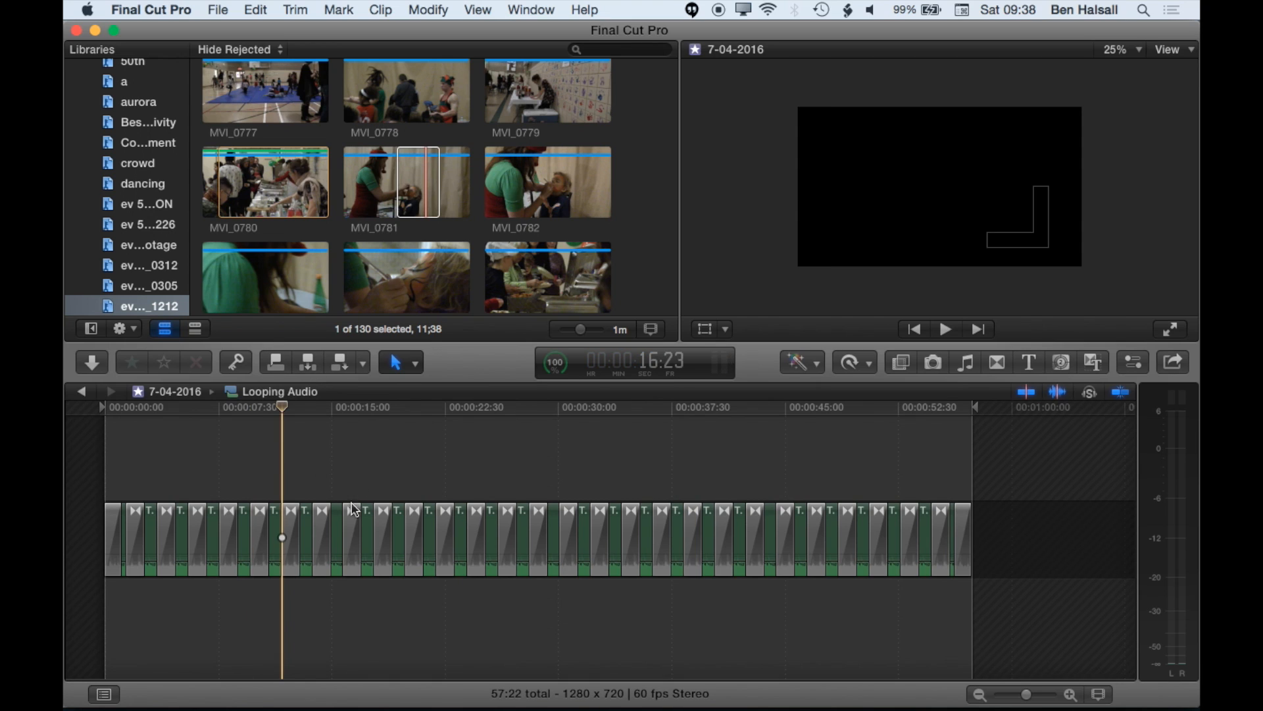
- Set the duration of six consecutive transitions, from about 18 to 29 seconds, to 6 frames
left_click(385, 533)
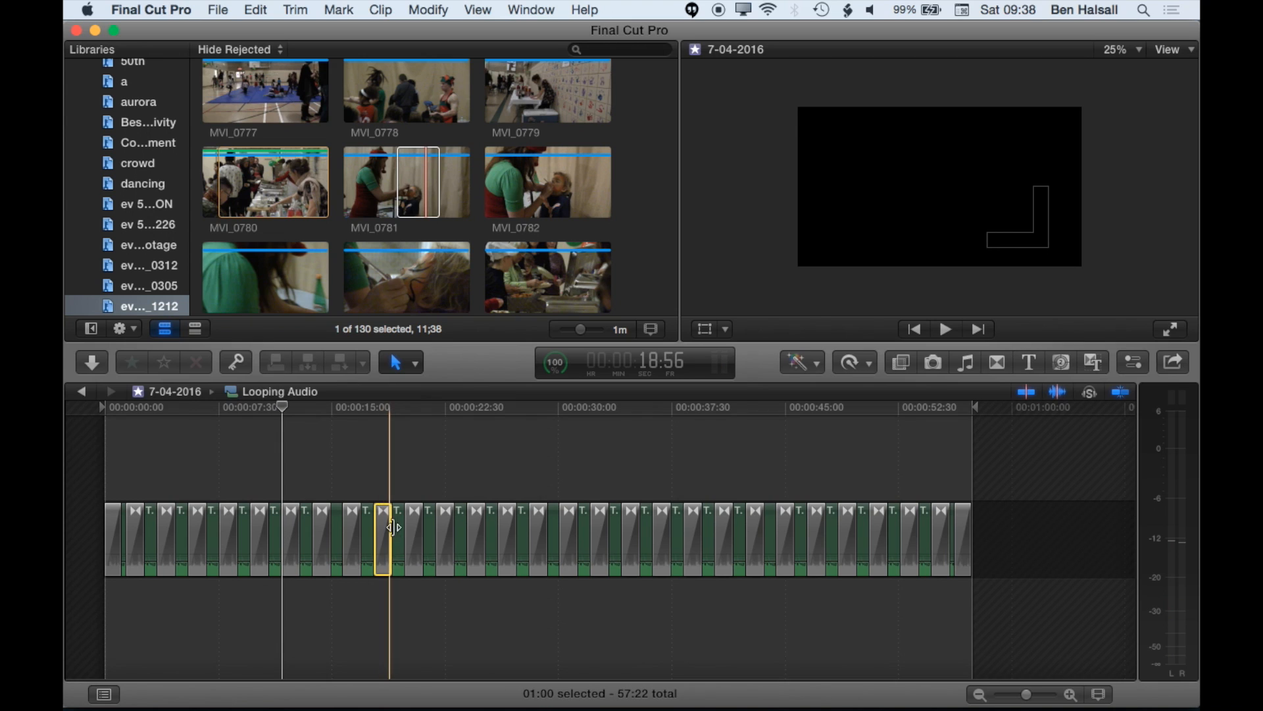
left_click(416, 541, "super")
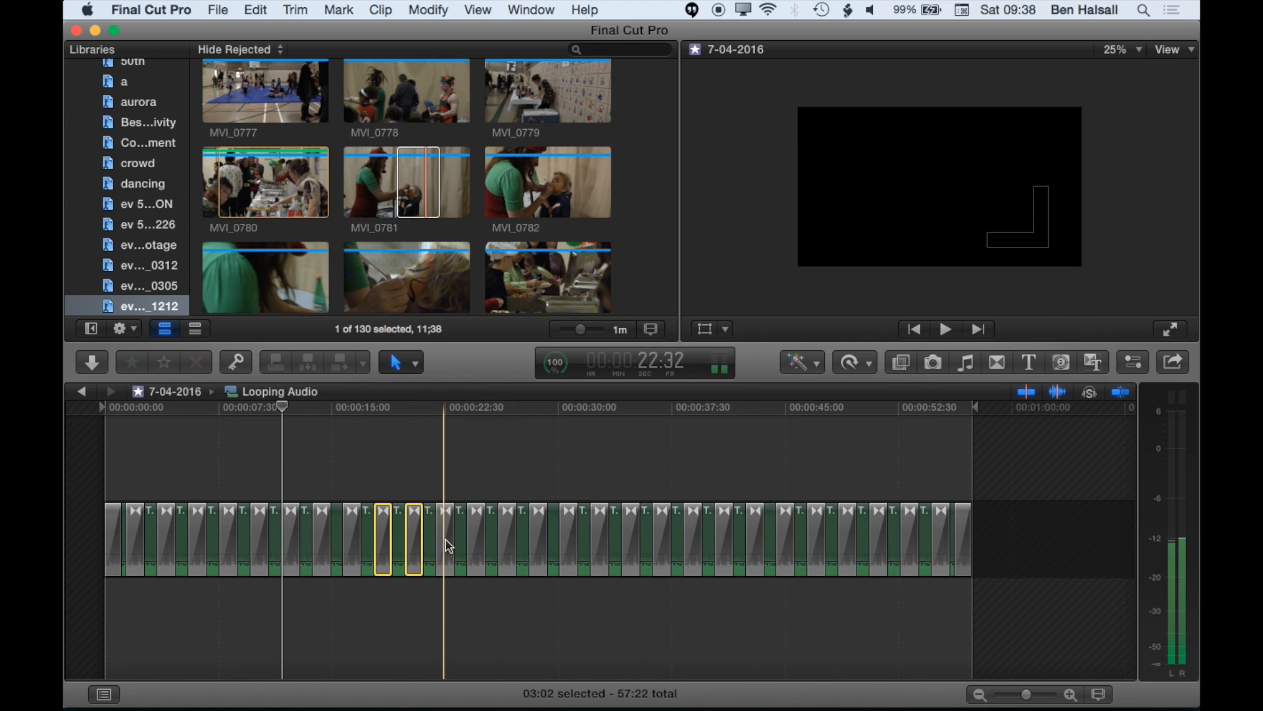
left_click(445, 543, "super")
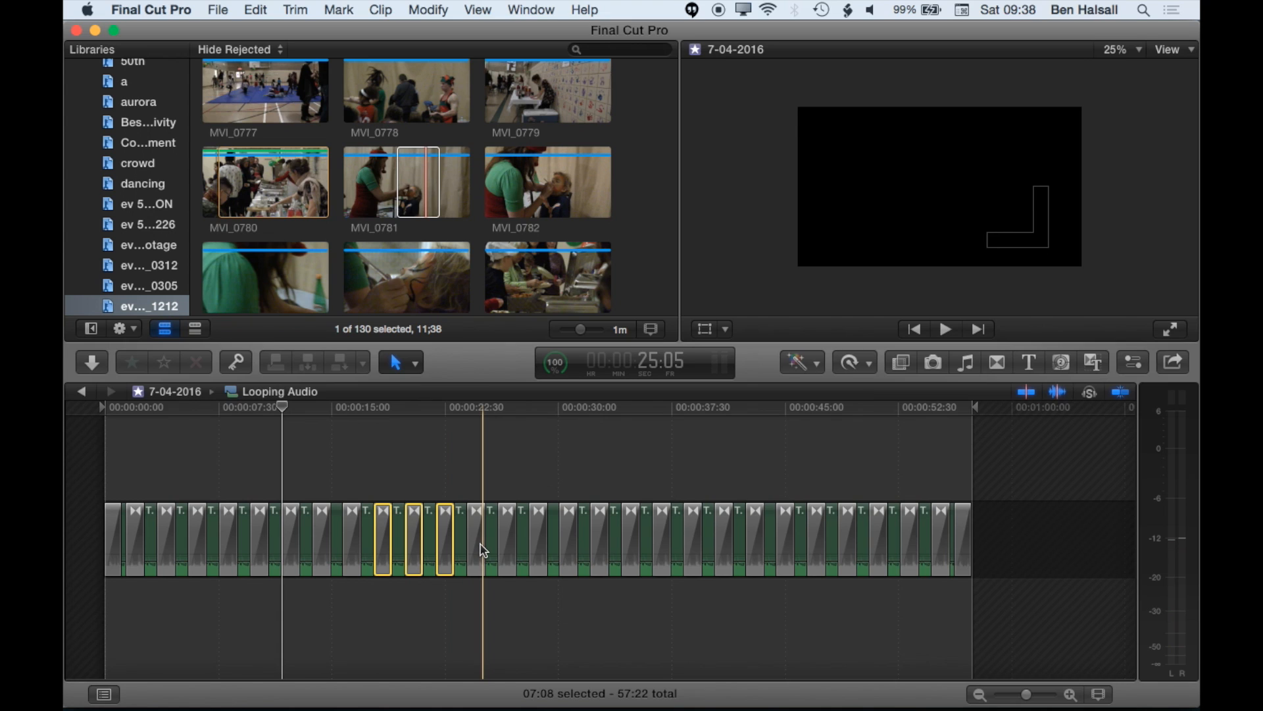
left_click(478, 549, "super")
left_click(509, 547, "super")
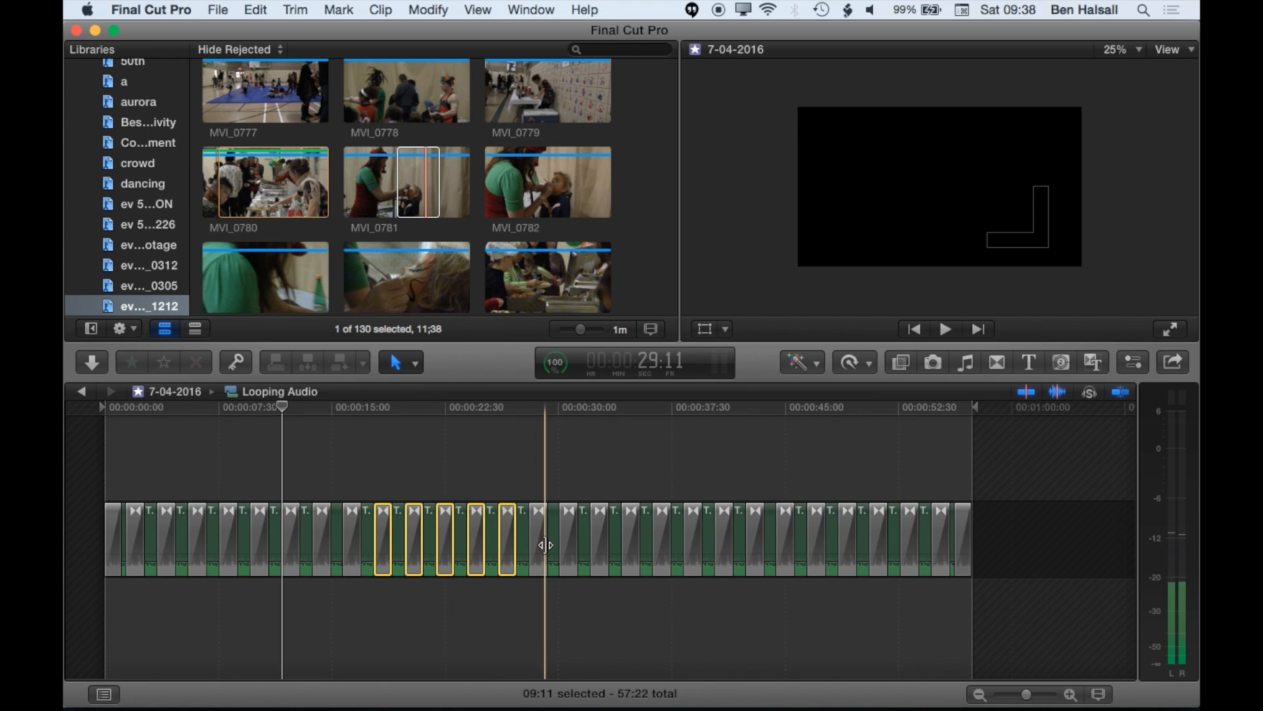
left_click(540, 547, "super")
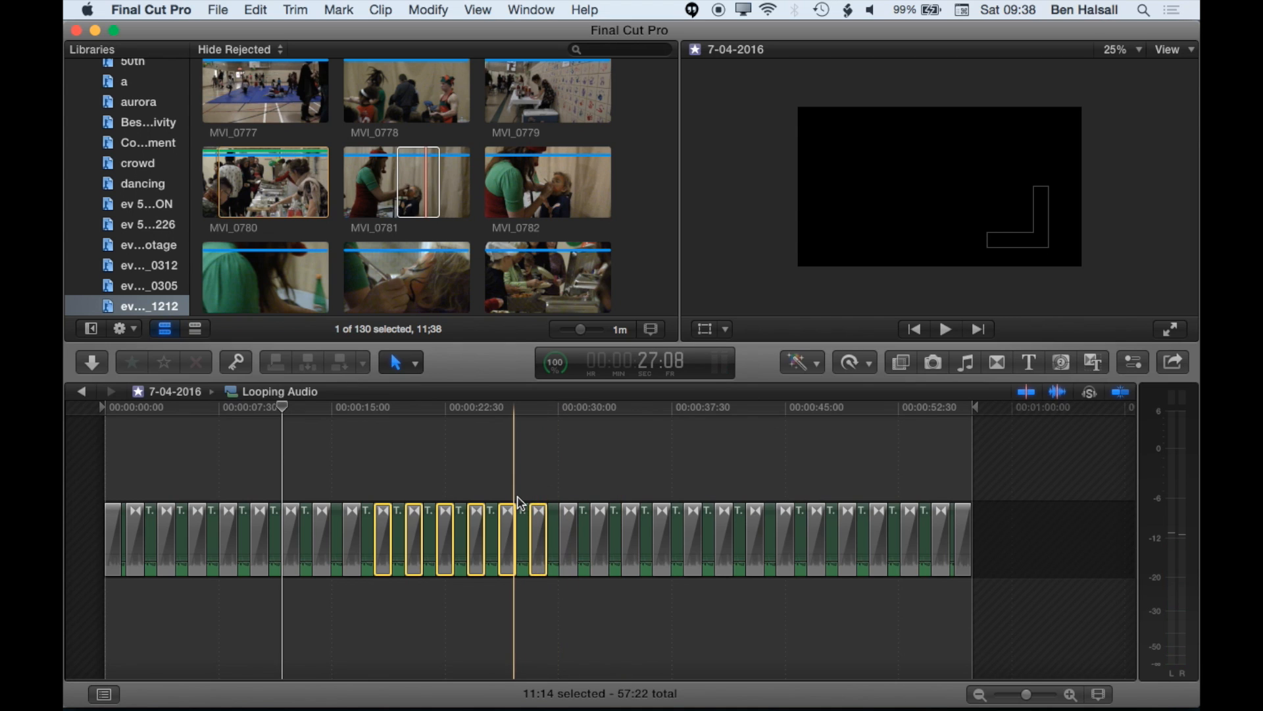
key("ctrl+d")
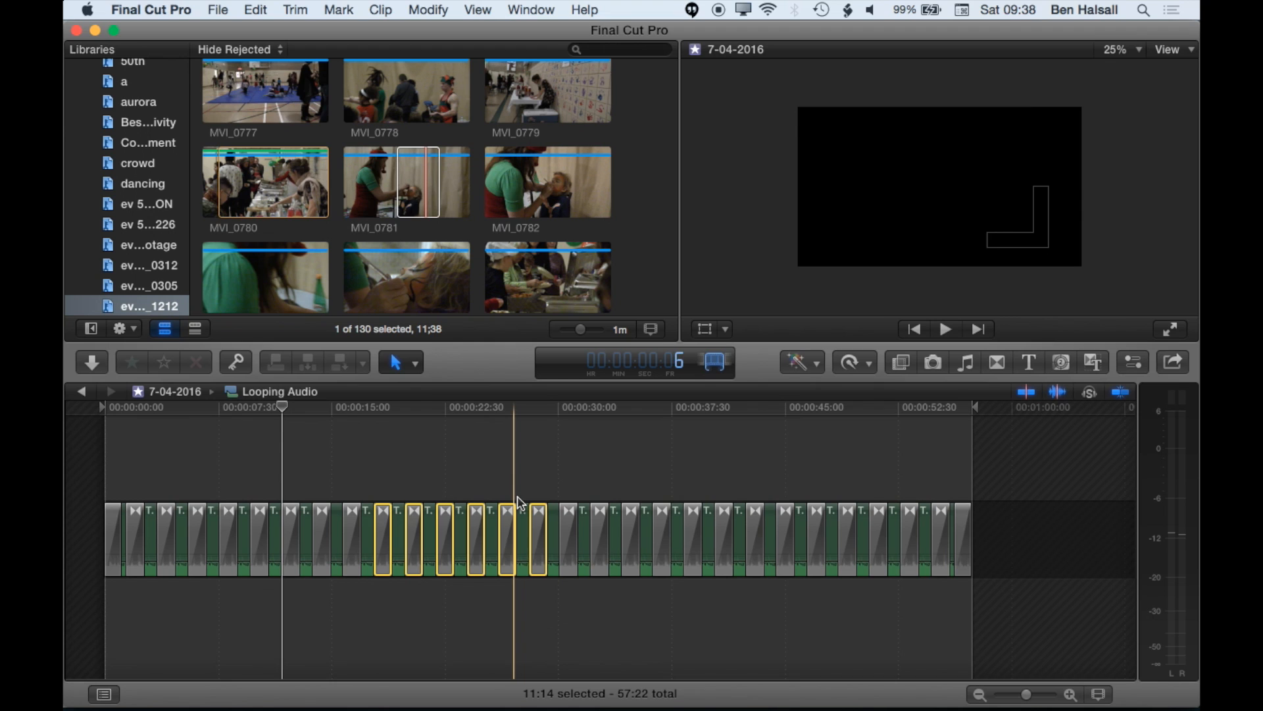
key("Return")
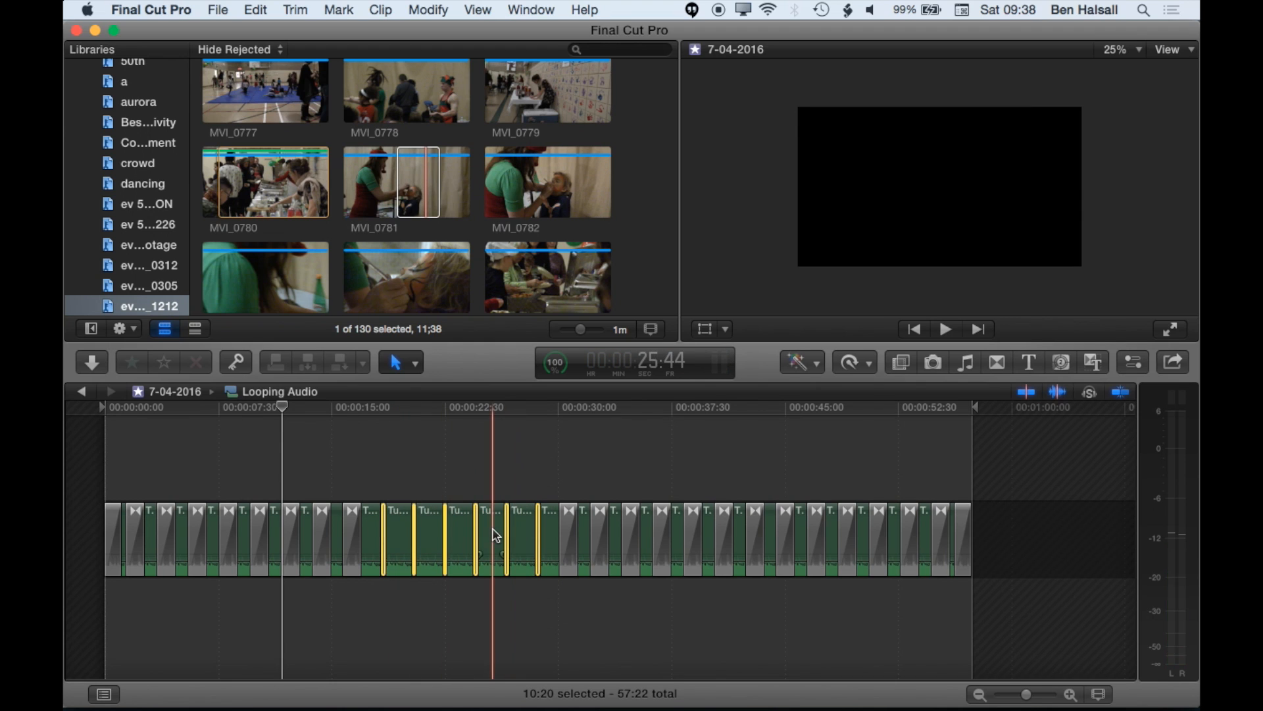
- Show the list of timeline items for the Looping Audio compound clip and filter it by "cross"
left_click(427, 470)
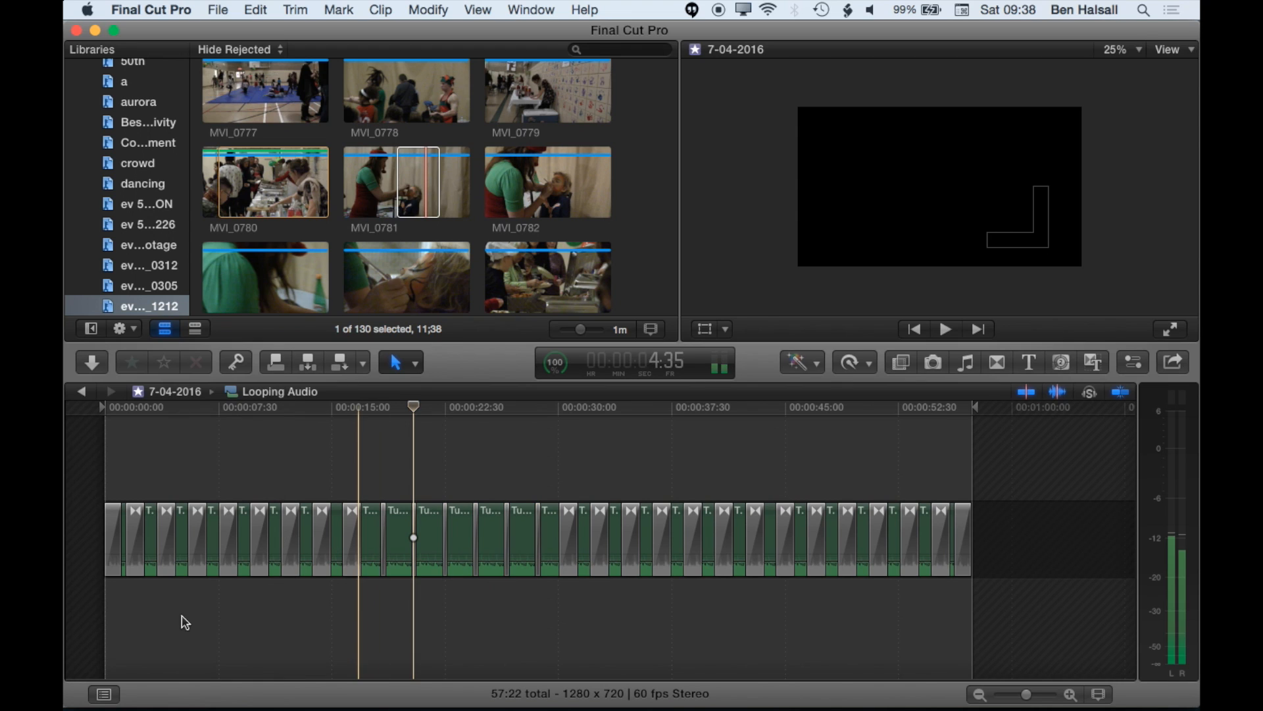
left_click(106, 695)
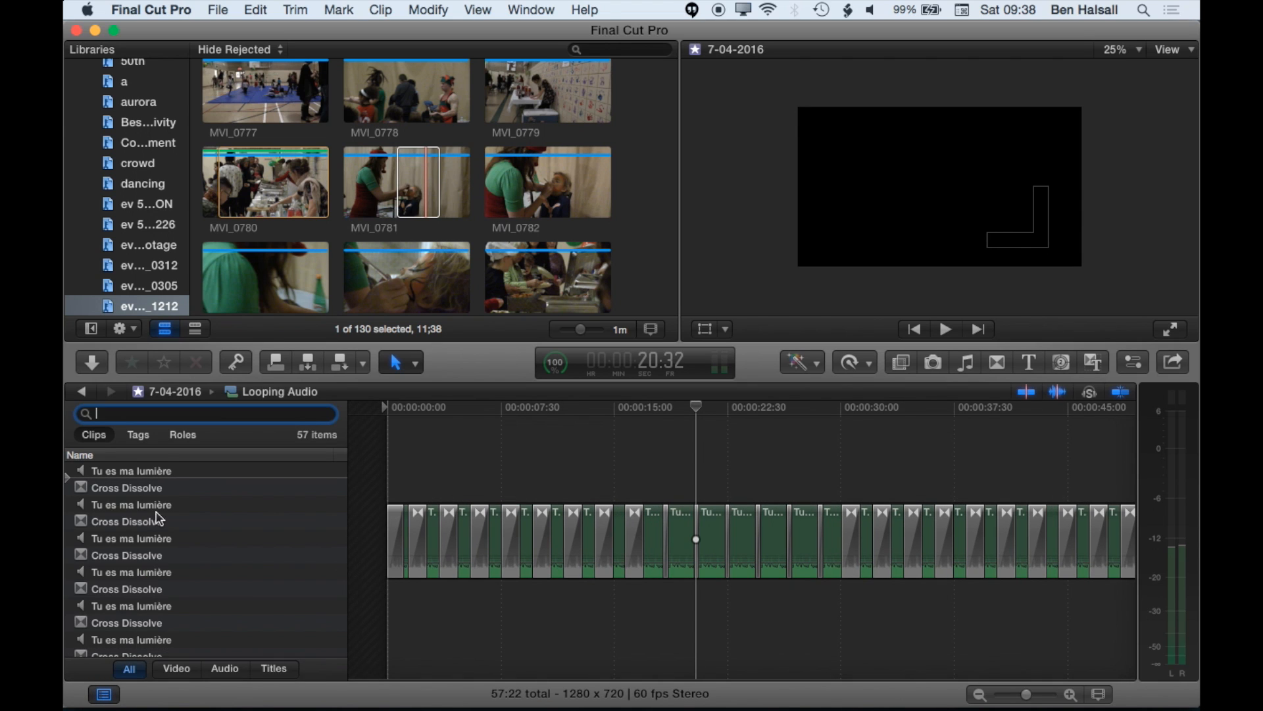
left_click(167, 417)
type("cross")
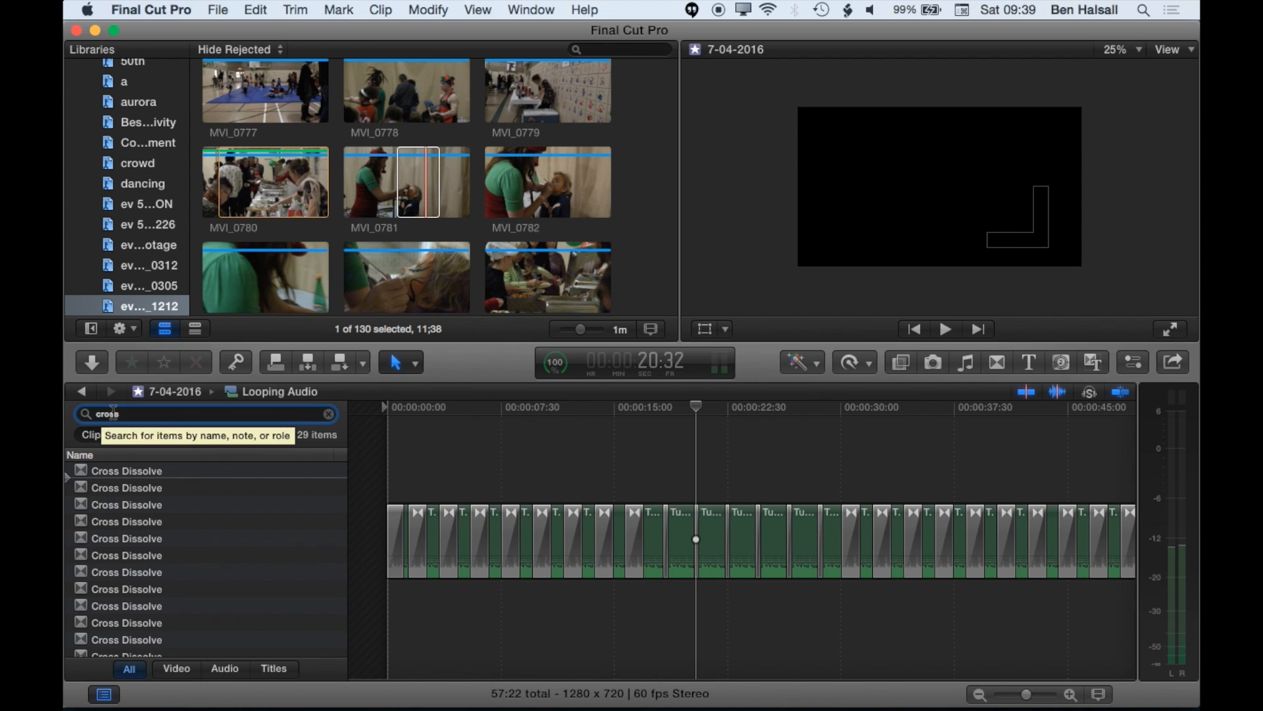
scroll(123, 501, "down", 5)
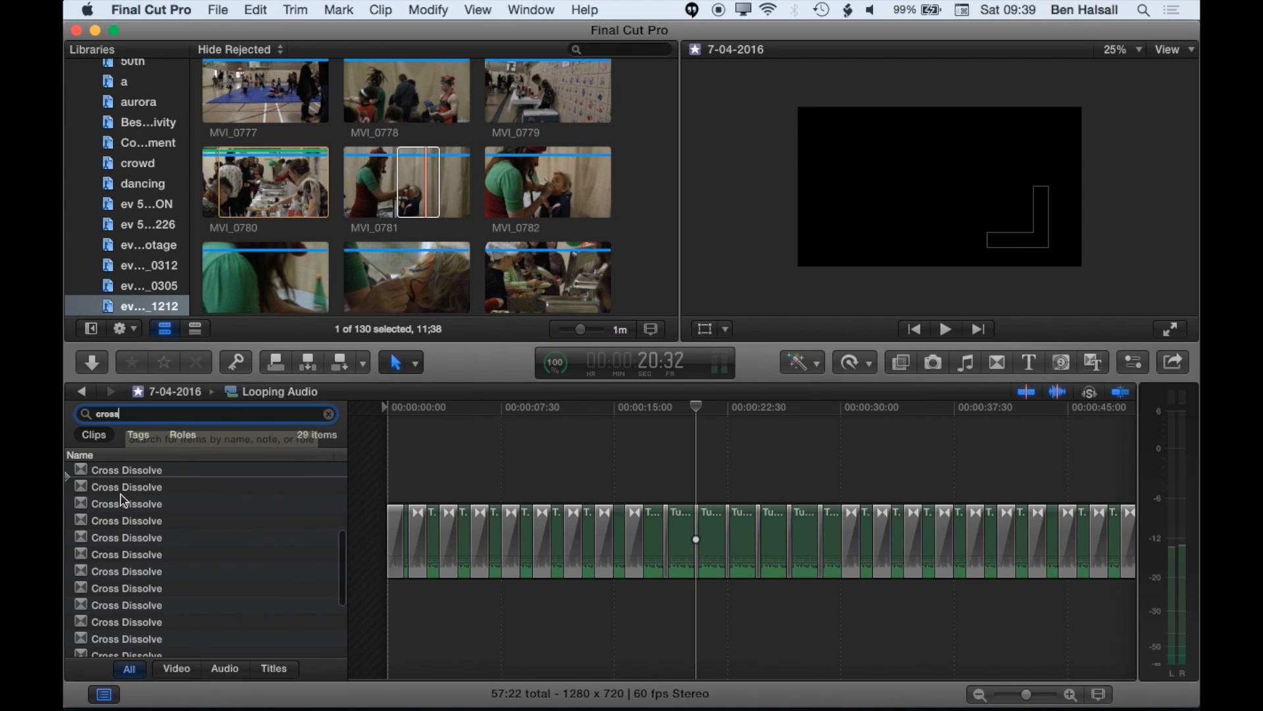
scroll(123, 497, "up", 3)
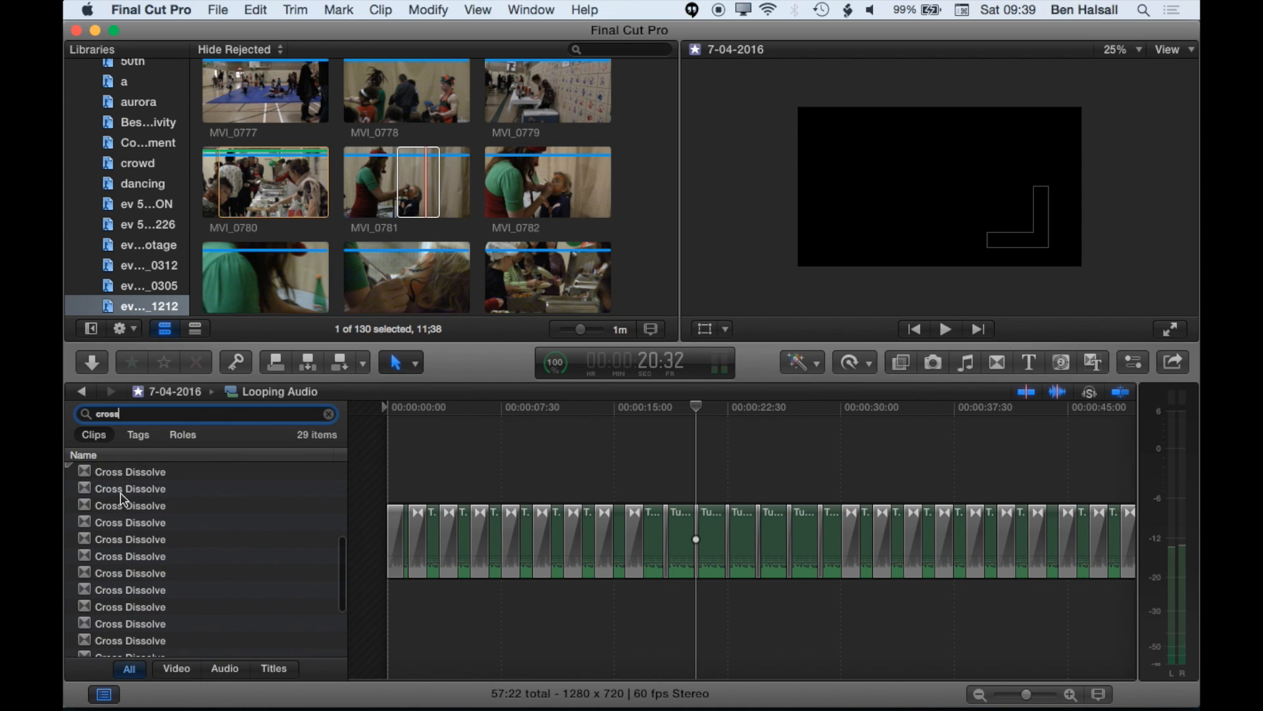
scroll(122, 490, "up", 5)
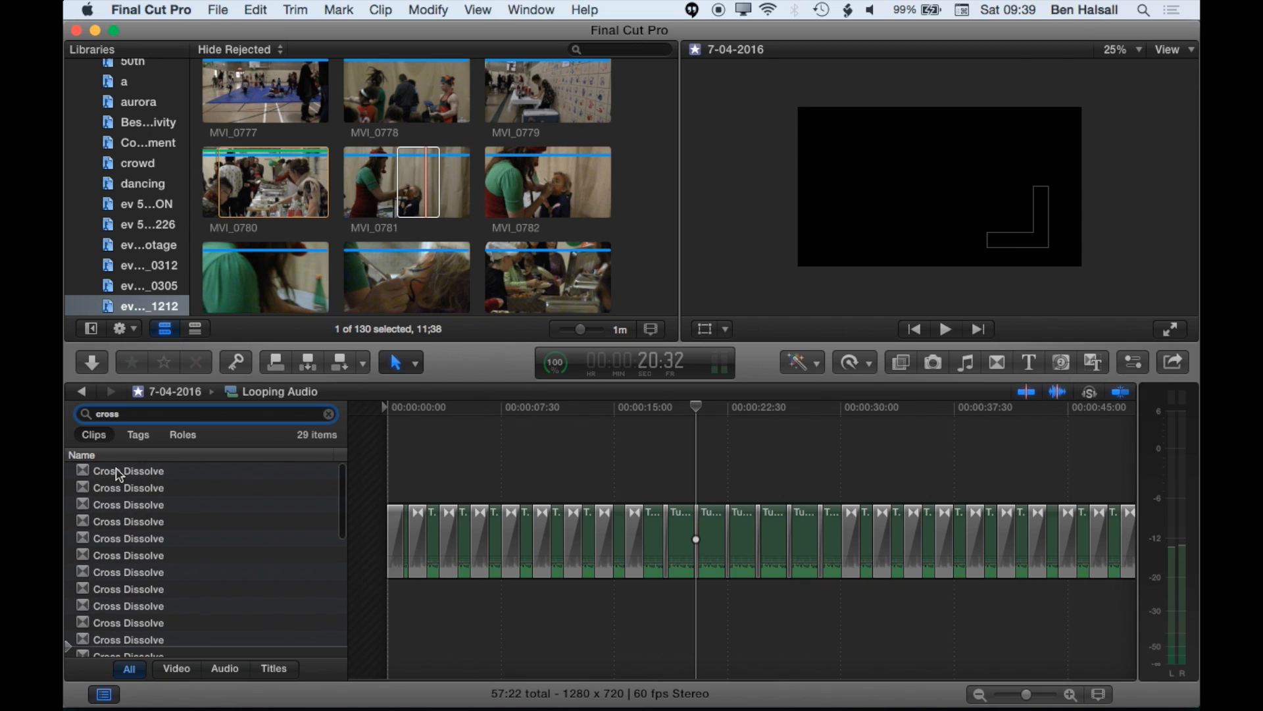
- Select all the listed Cross Dissolve transitions and set their duration to 6 frames
left_click(119, 471)
scroll(118, 560, "down", 6)
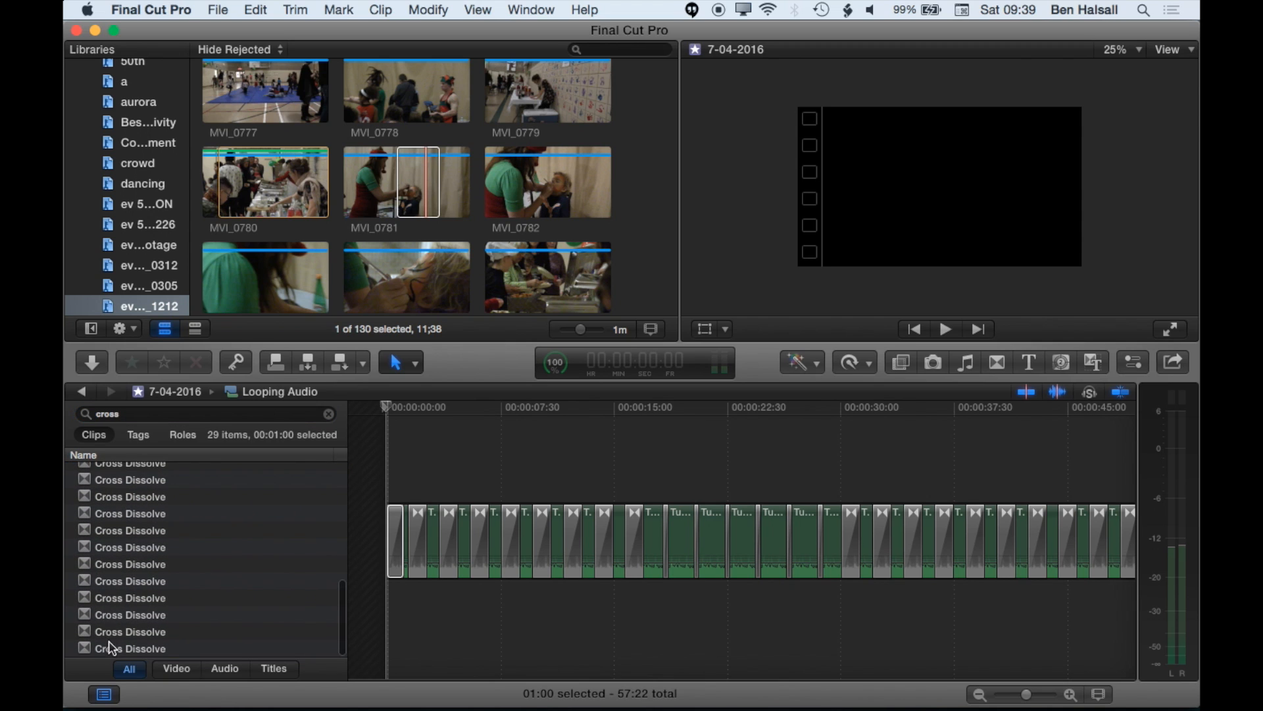
key("super+a")
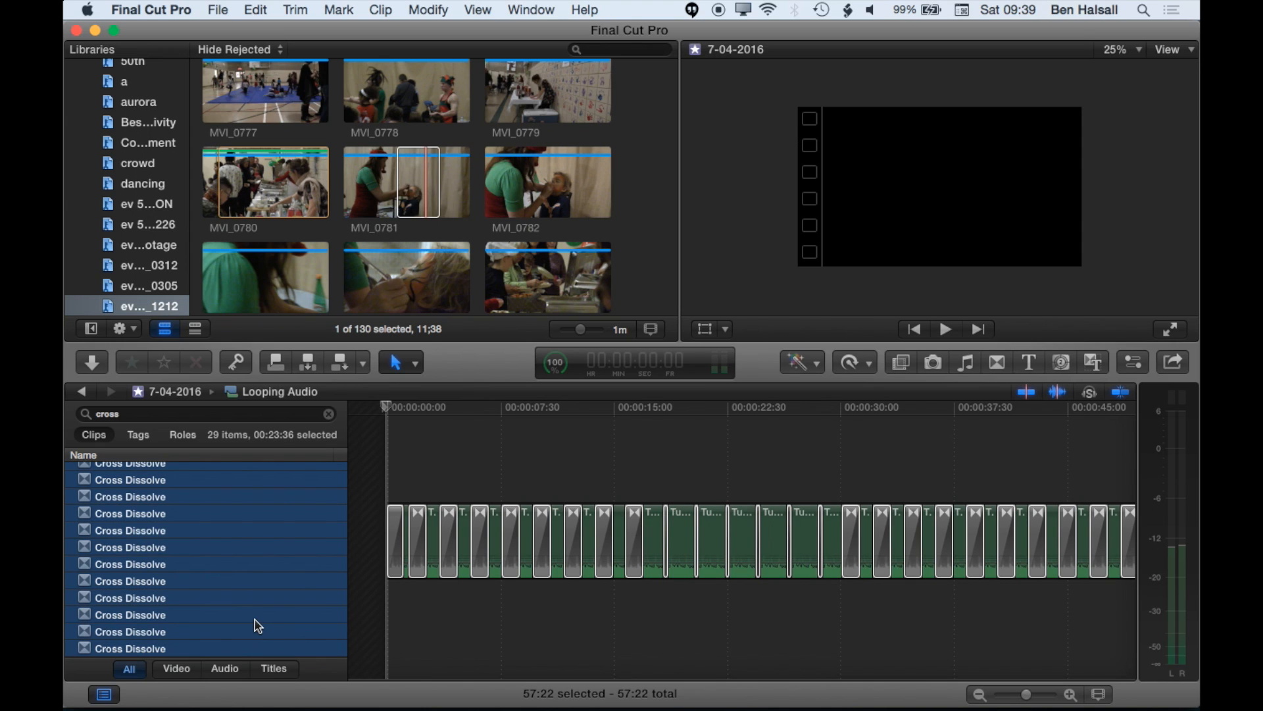
left_click(472, 411)
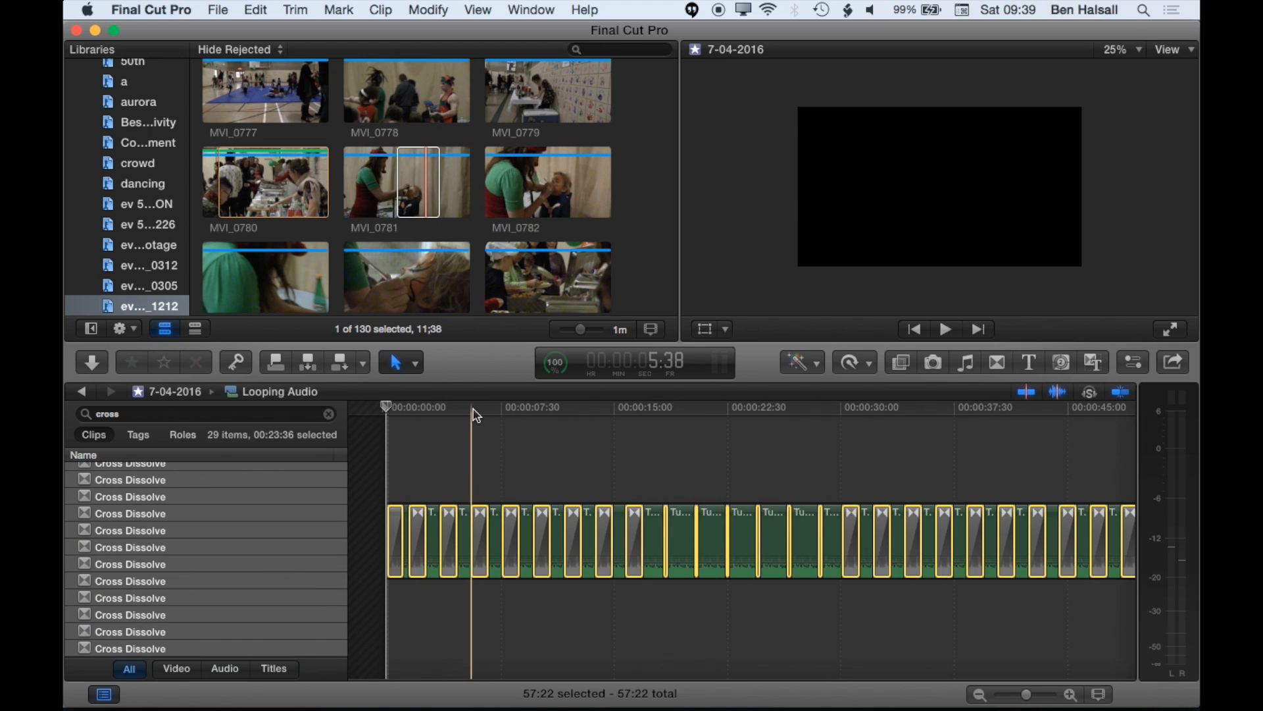
key("ctrl+d")
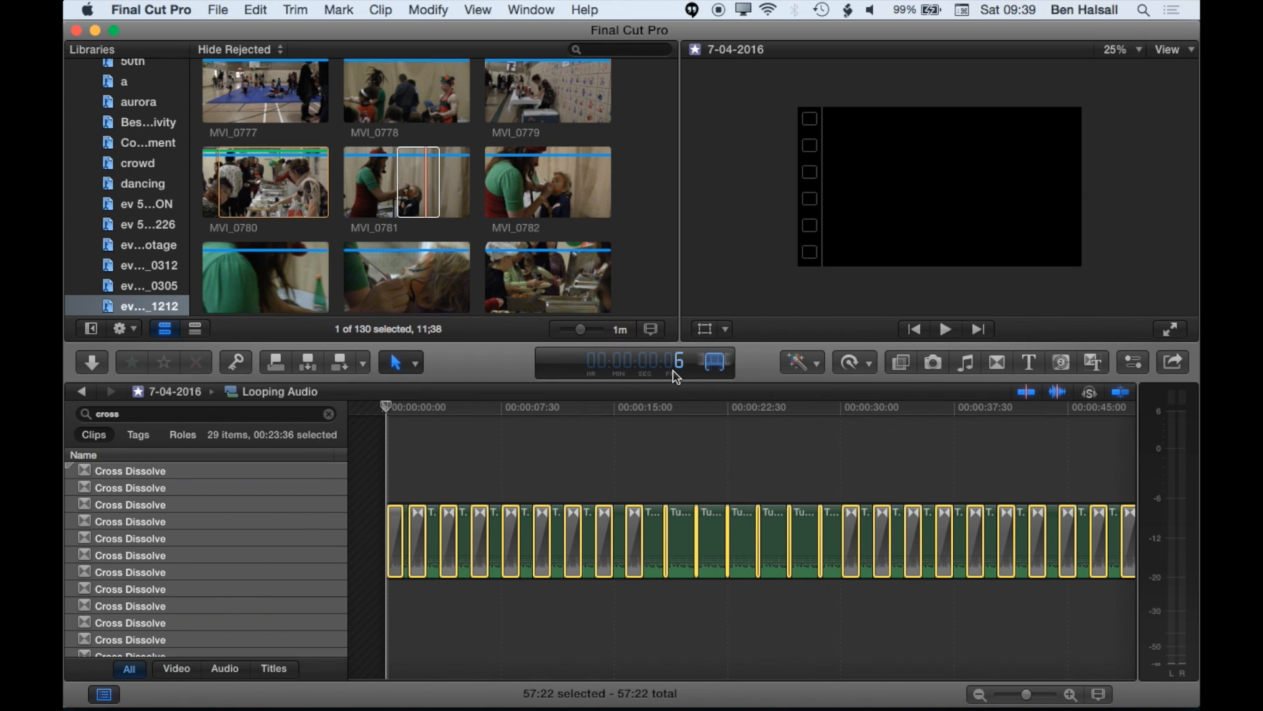
key("Return")
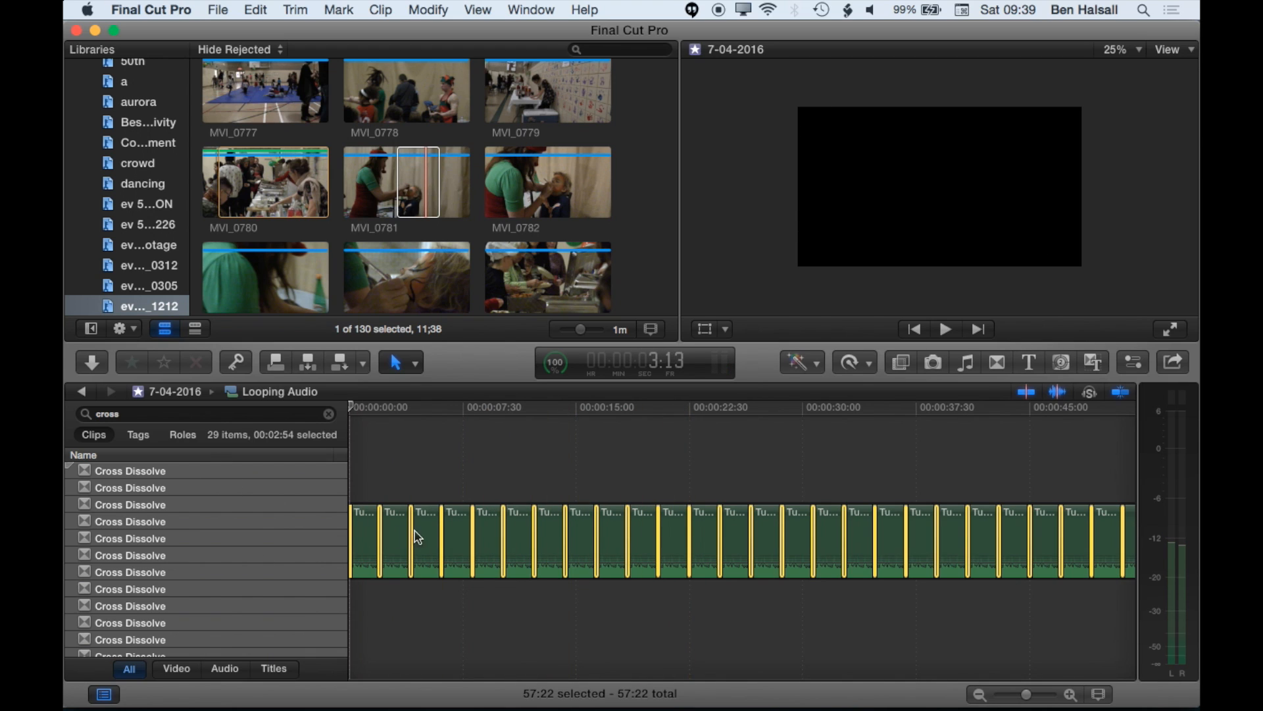
left_click(440, 483)
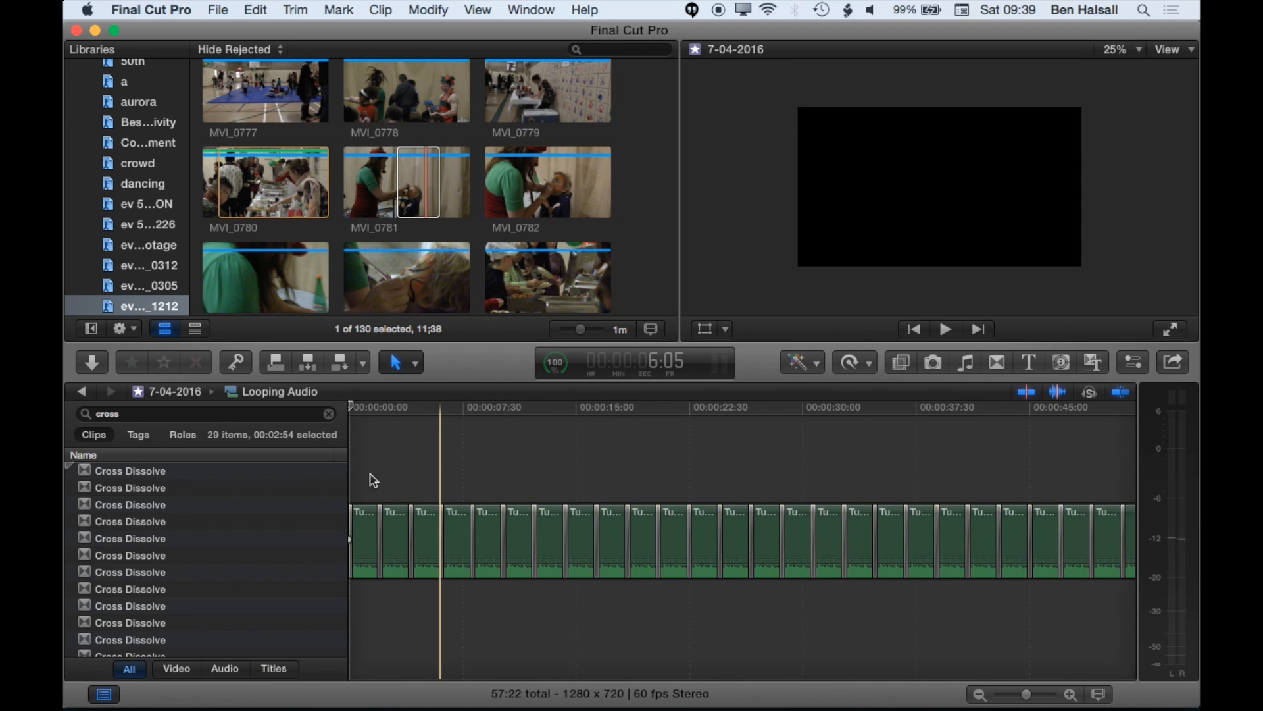
- With the timeline item list hidden, play the looping audio from its start and return to the Music First Edit project
left_click(104, 695)
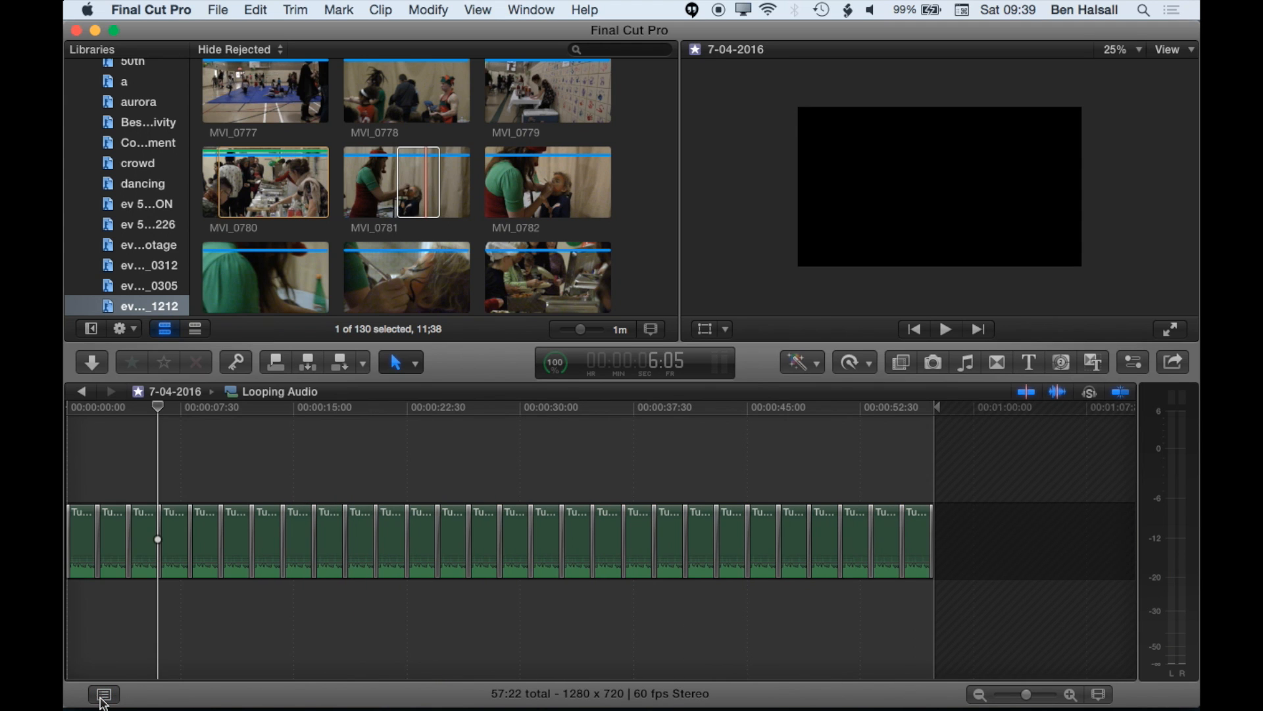
left_click(72, 409)
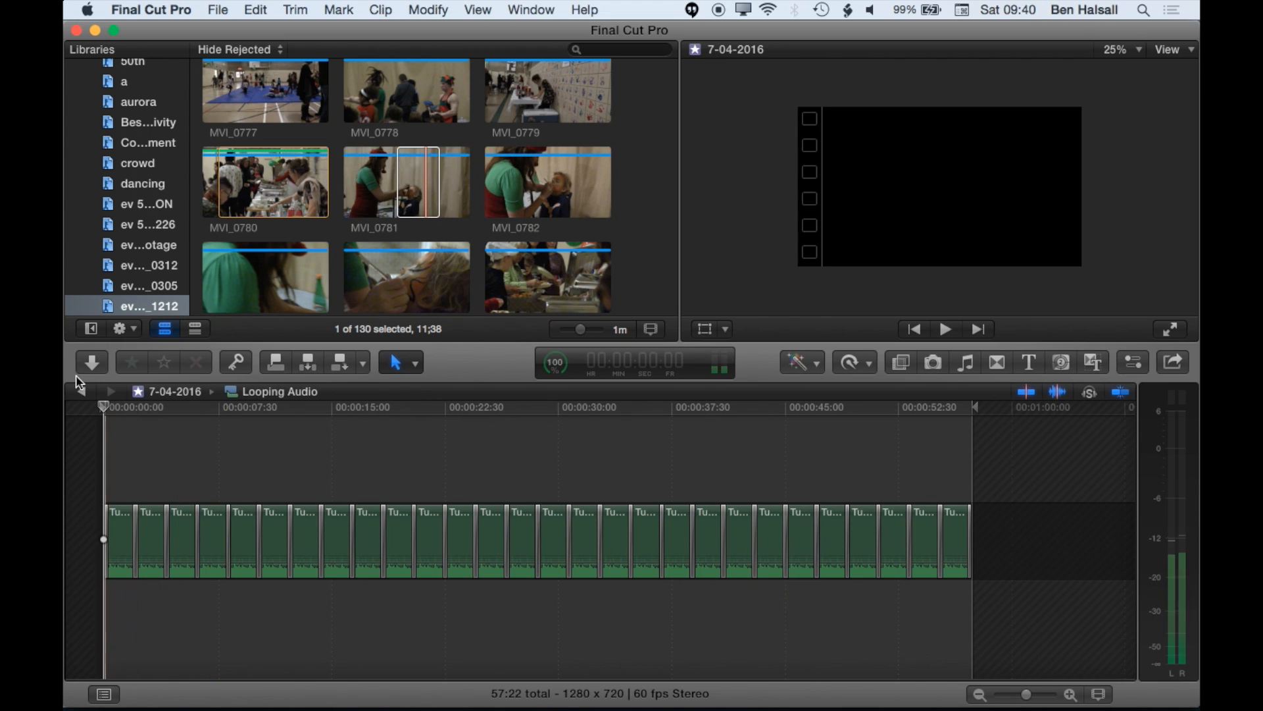
left_click(86, 392)
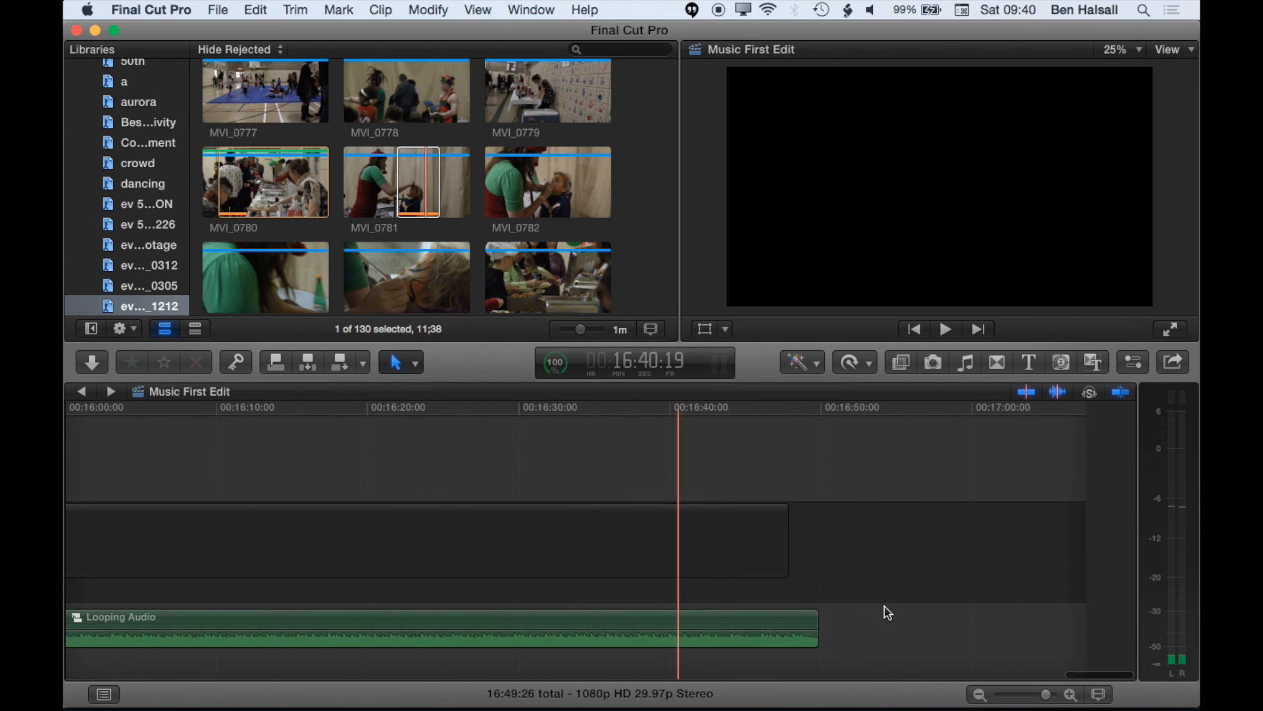